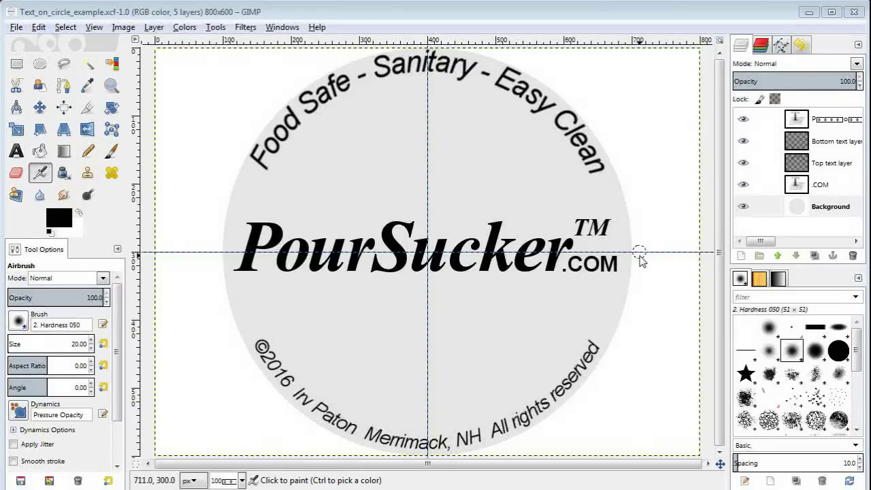
{"action": "left_click", "coordinate": [742, 120]}
{"action": "left_click", "coordinate": [743, 119]}
{"action": "left_click", "coordinate": [742, 120]}
{"action": "left_click", "coordinate": [743, 120]}
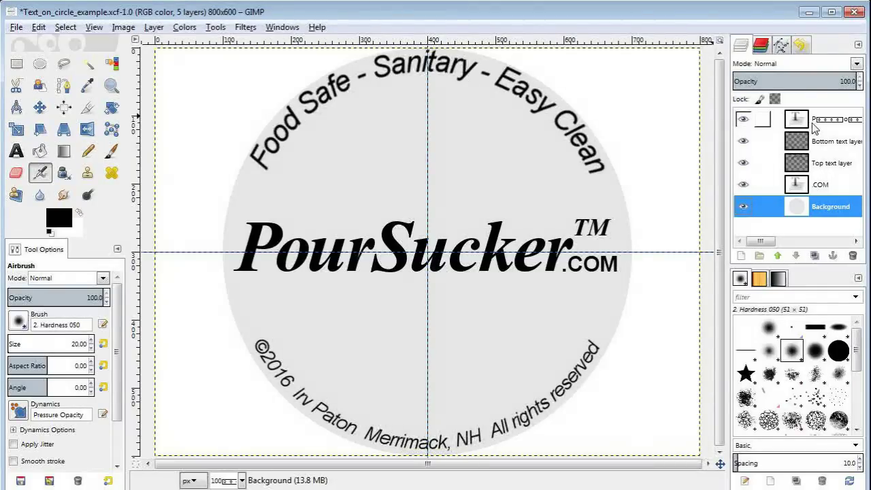
{"action": "left_click", "coordinate": [745, 164]}
{"action": "left_click", "coordinate": [745, 164]}
{"action": "left_click", "coordinate": [746, 164]}
{"action": "left_click", "coordinate": [746, 165]}
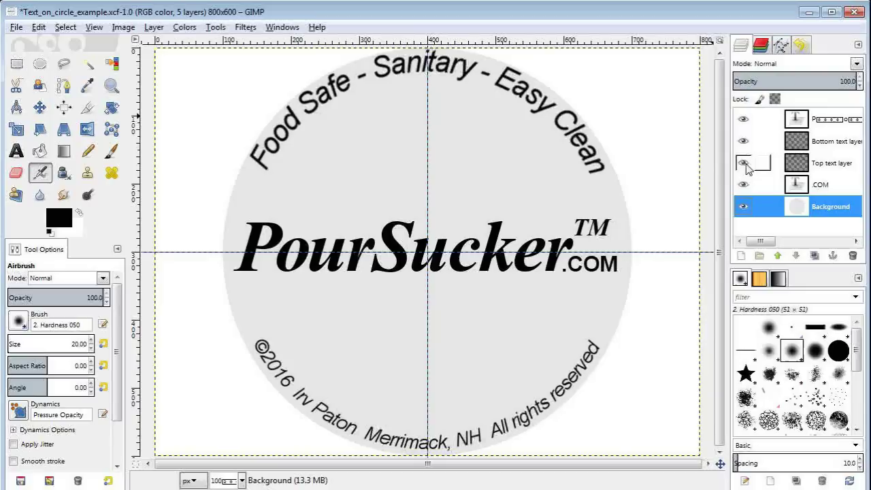
{"action": "left_click", "coordinate": [745, 164]}
{"action": "left_click", "coordinate": [746, 165]}
{"action": "left_click", "coordinate": [745, 164]}
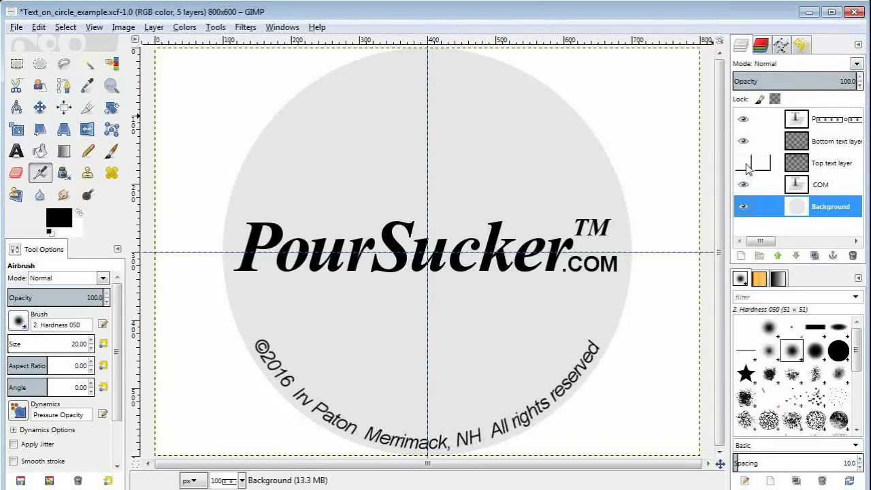
{"action": "left_click", "coordinate": [746, 165]}
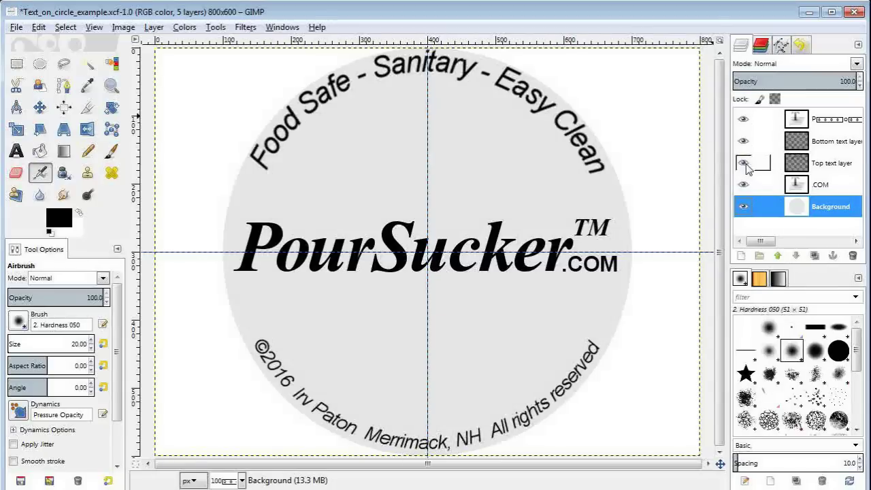
{"action": "left_click", "coordinate": [745, 165]}
{"action": "left_click", "coordinate": [745, 165]}
{"action": "left_click", "coordinate": [745, 164]}
{"action": "left_click", "coordinate": [746, 164]}
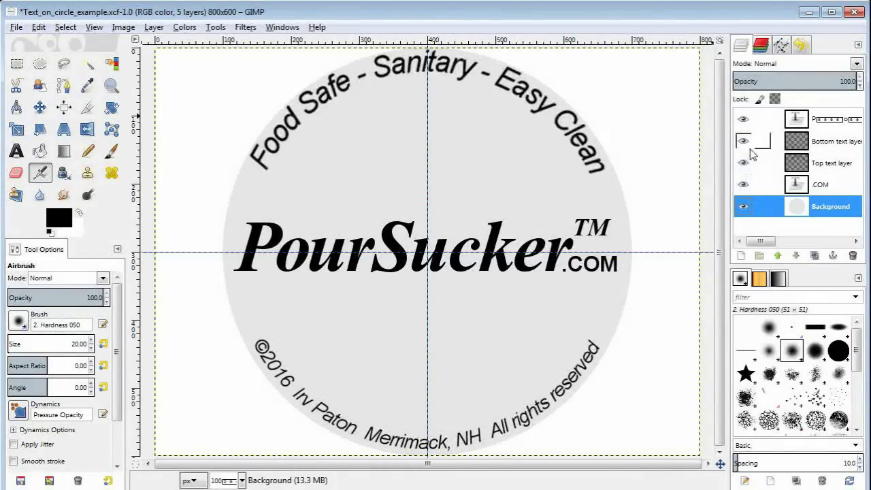
{"action": "left_click", "coordinate": [747, 142]}
{"action": "left_click", "coordinate": [747, 145]}
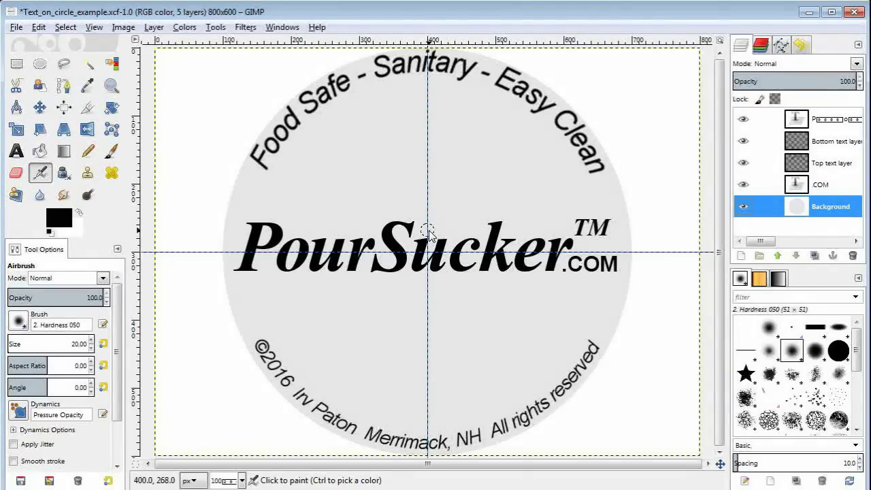
- Close all open images and discard the unsaved changes to the example
{"action": "left_click", "coordinate": [15, 28]}
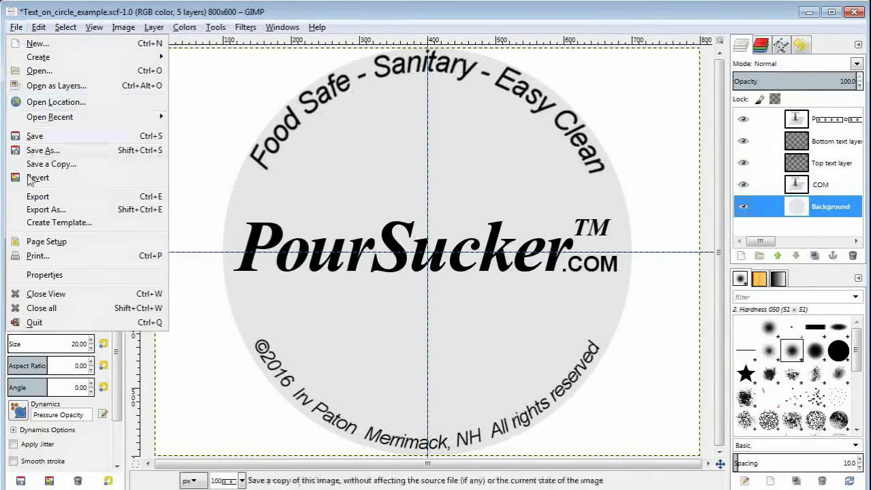
{"action": "left_click", "coordinate": [47, 308]}
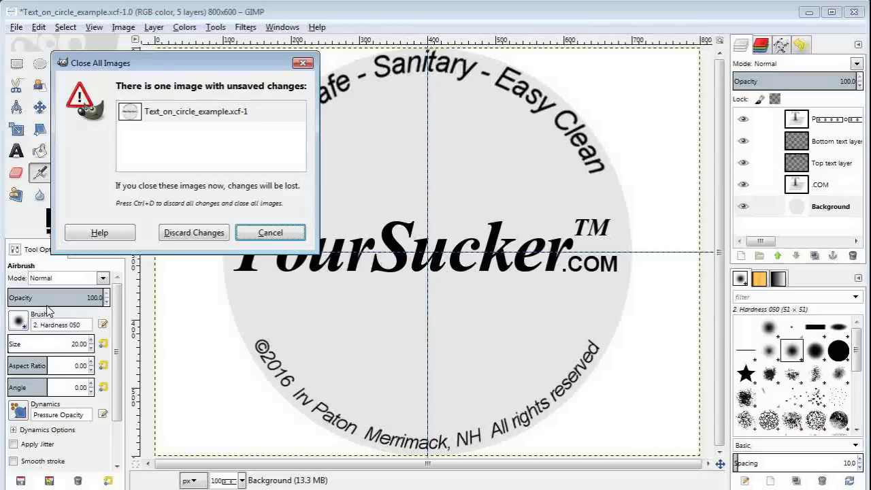
{"action": "left_click", "coordinate": [179, 234]}
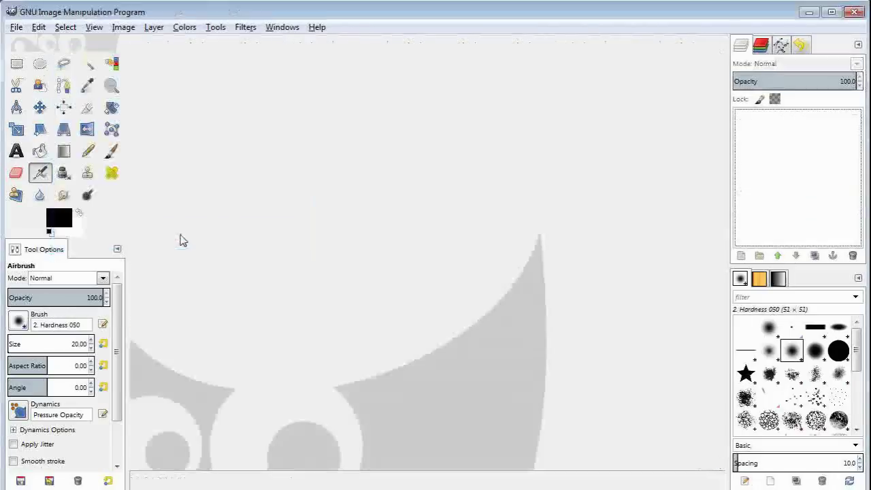
- Create a new image from the 800x600 template
{"action": "left_click", "coordinate": [16, 27]}
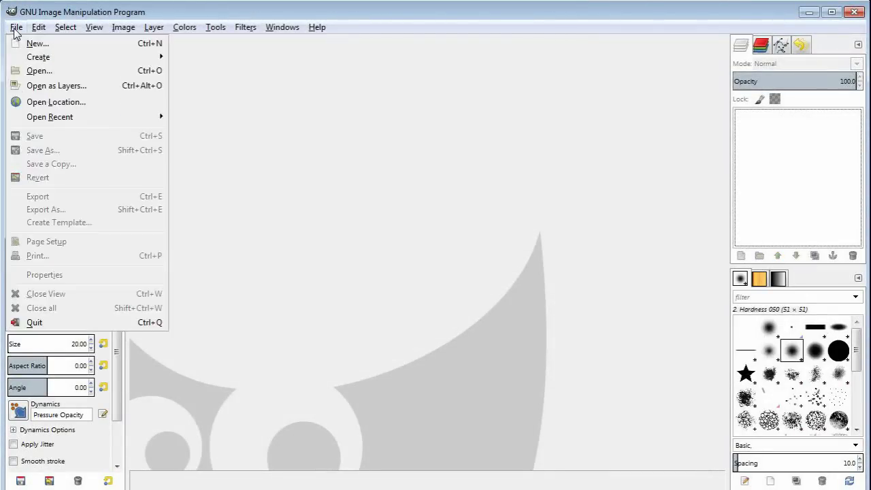
{"action": "left_click", "coordinate": [57, 45]}
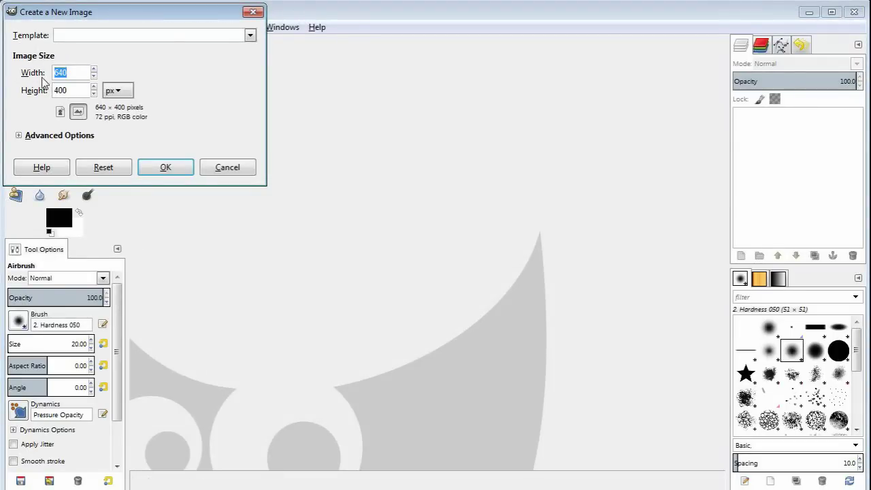
{"action": "left_click", "coordinate": [249, 35]}
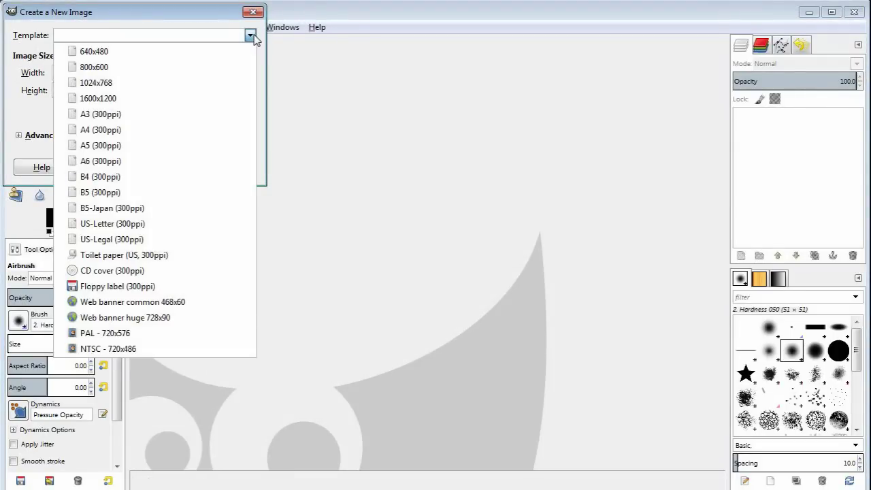
{"action": "left_click", "coordinate": [107, 68]}
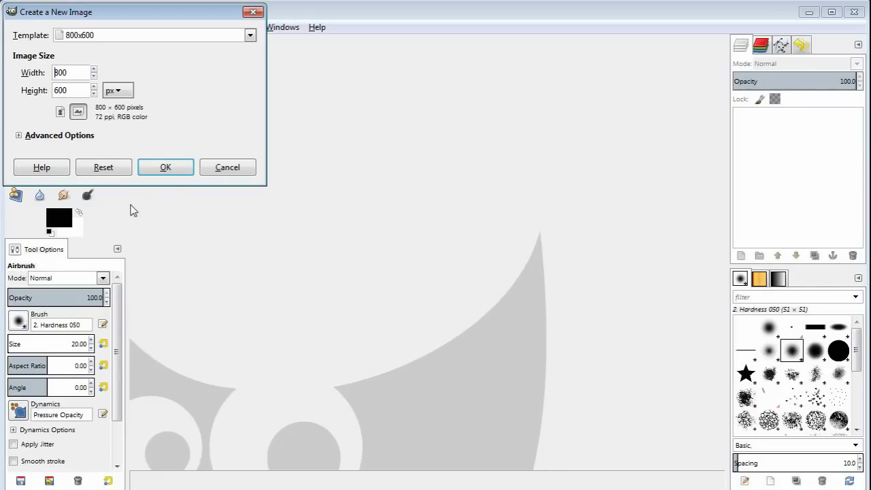
{"action": "left_click", "coordinate": [166, 170]}
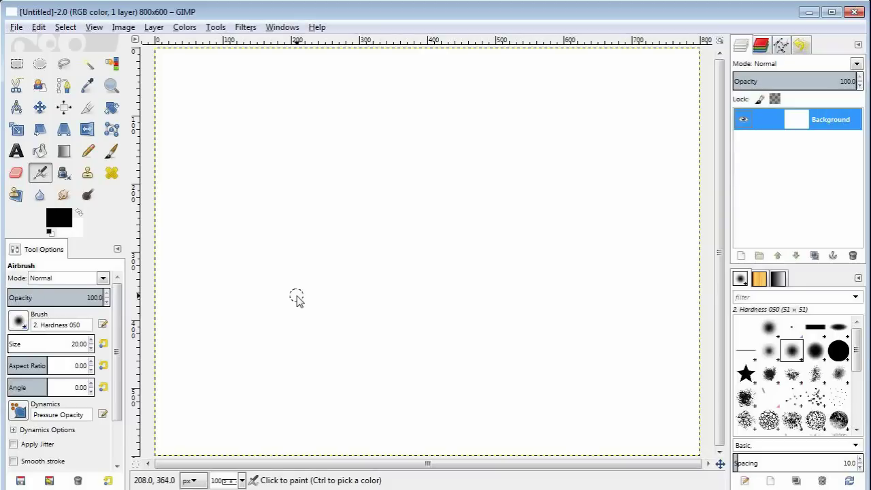
- Add a horizontal guide at 50% with New Guide (by Percent)
{"action": "left_click", "coordinate": [124, 27]}
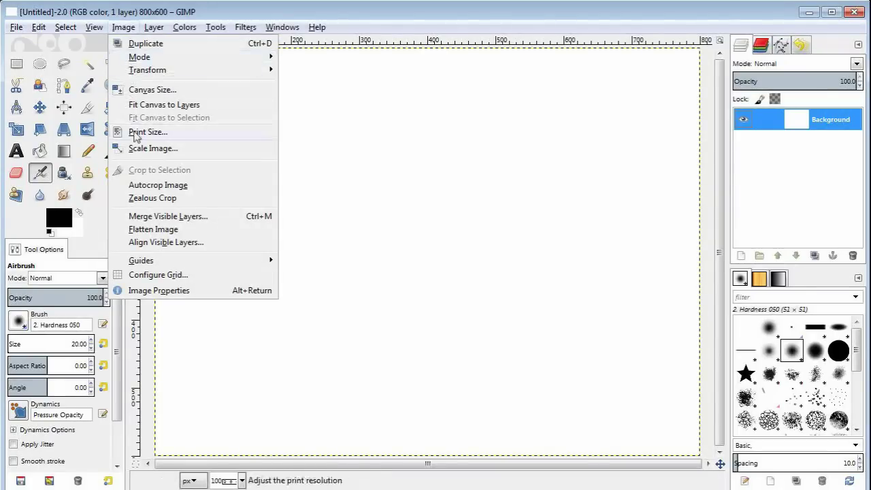
{"action": "mouse_move", "coordinate": [146, 262]}
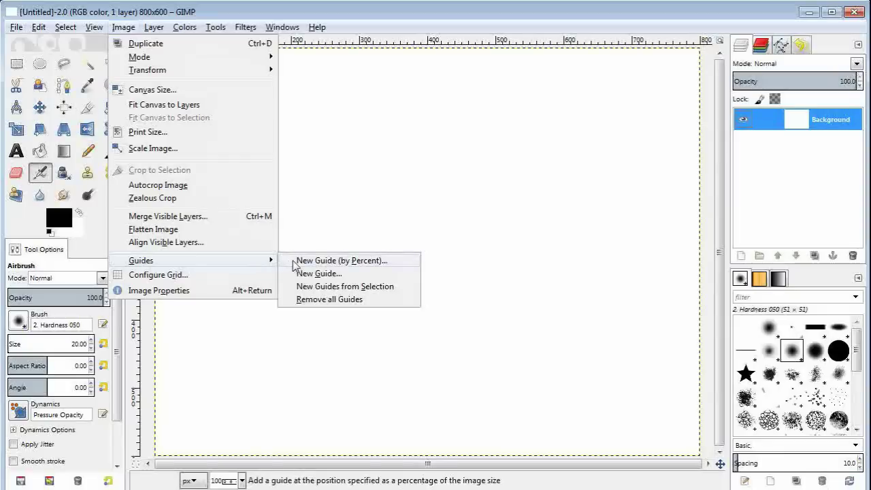
{"action": "left_click", "coordinate": [346, 263]}
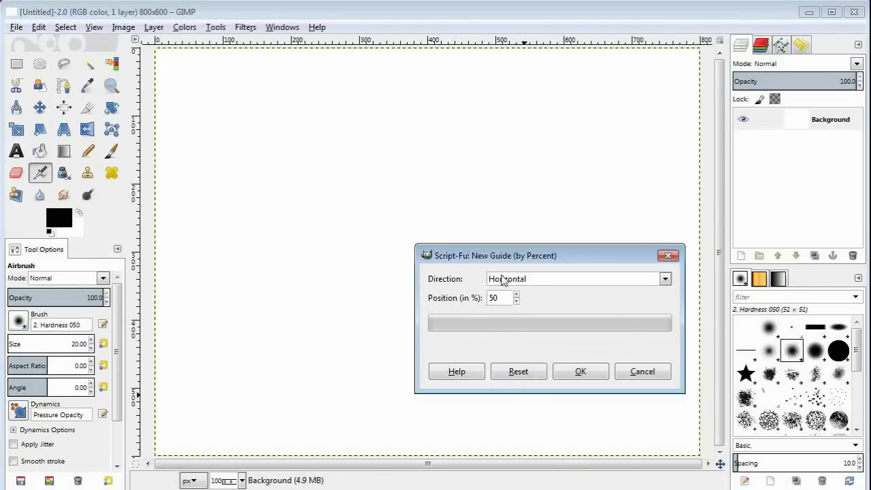
{"action": "left_click", "coordinate": [580, 372]}
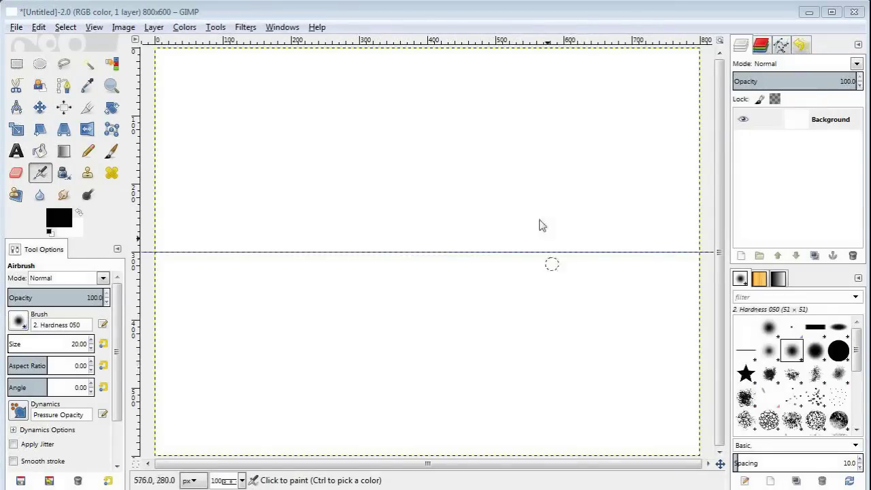
- Add a second guide set to Vertical at 50%
{"action": "left_click", "coordinate": [120, 30]}
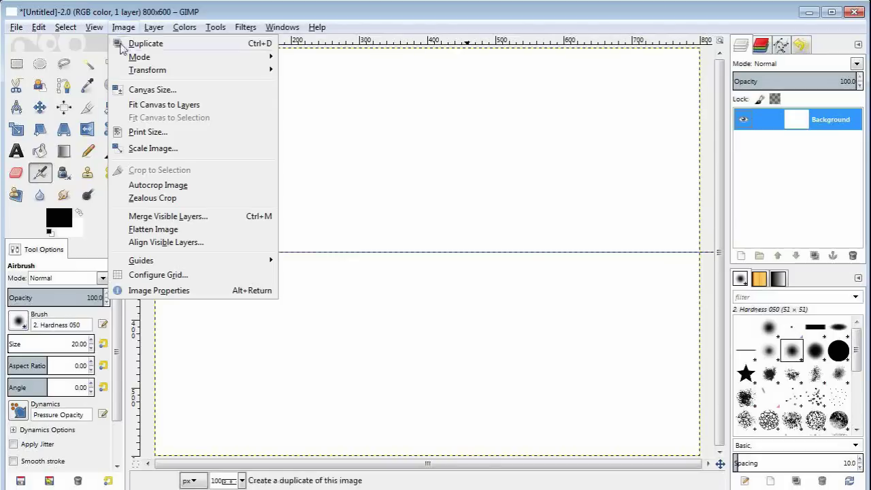
{"action": "mouse_move", "coordinate": [151, 263]}
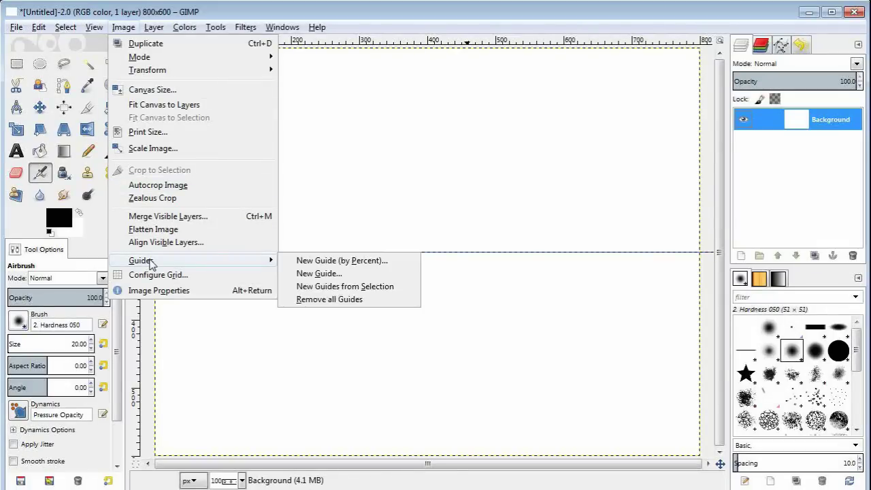
{"action": "left_click", "coordinate": [344, 260]}
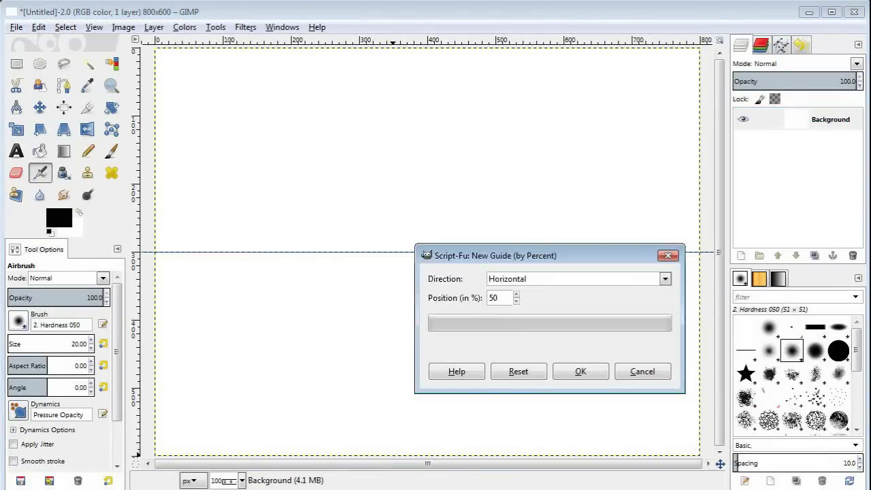
{"action": "left_click", "coordinate": [665, 280]}
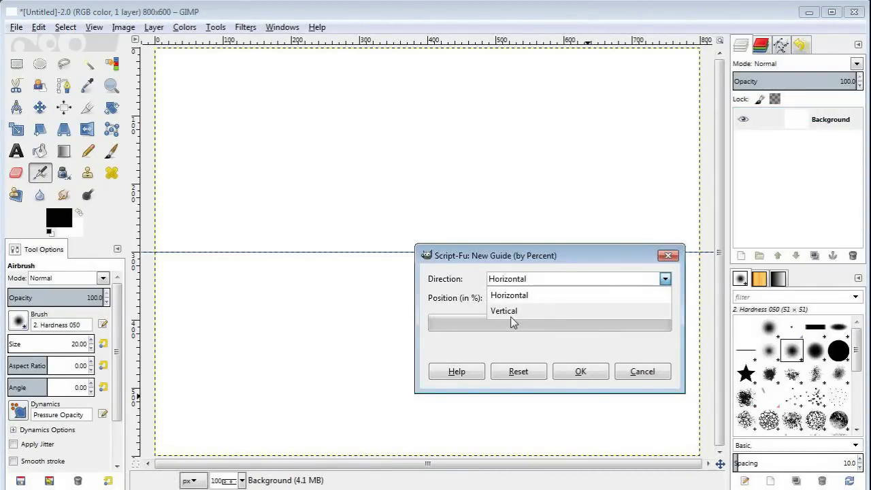
{"action": "left_click", "coordinate": [511, 318]}
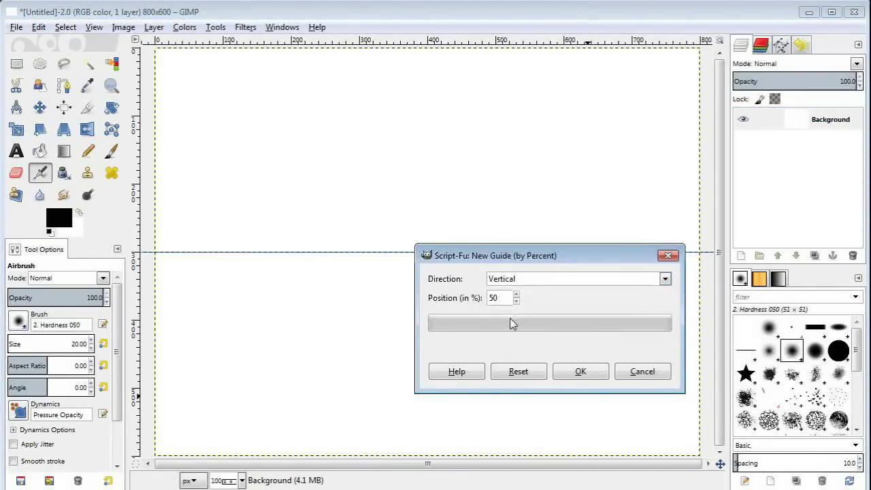
{"action": "left_click", "coordinate": [576, 374]}
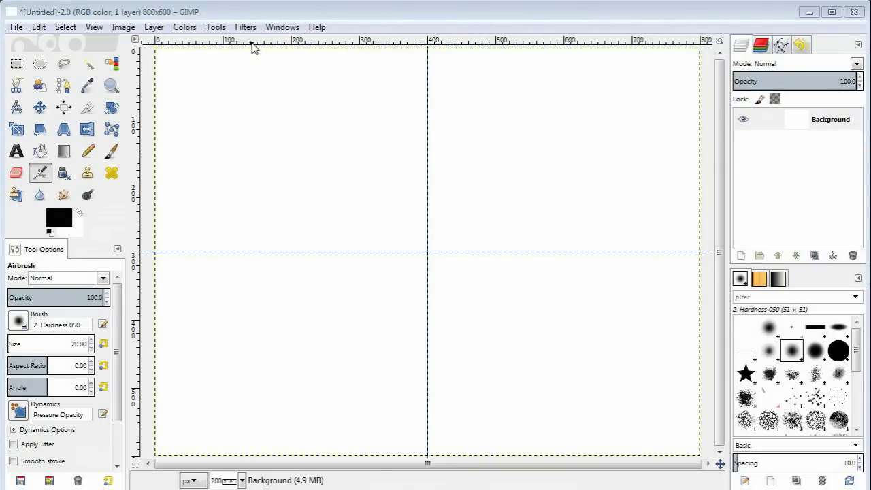
- Add the Paths dialog to the dock, then make the Background layer active
{"action": "left_click", "coordinate": [287, 29]}
{"action": "mouse_move", "coordinate": [312, 60]}
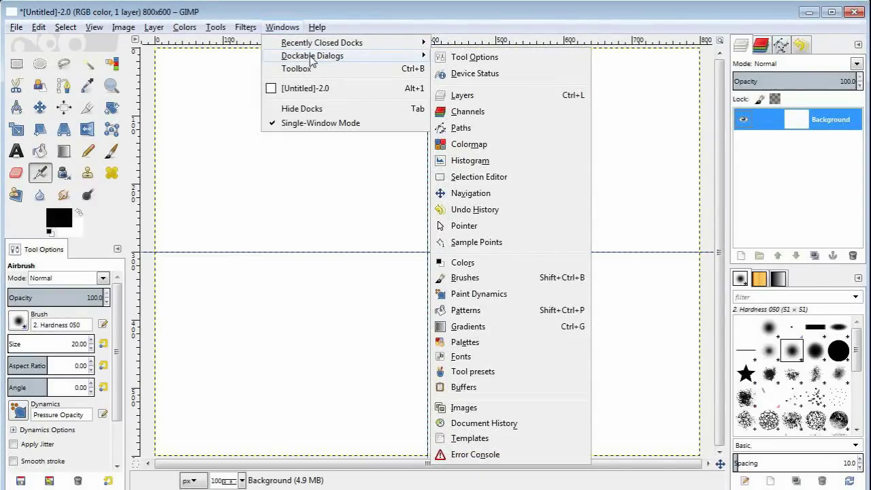
{"action": "left_click", "coordinate": [461, 128]}
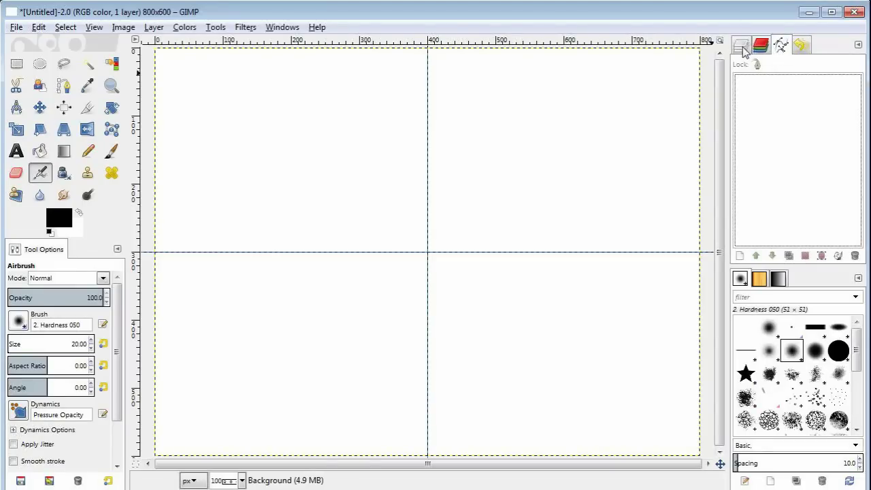
{"action": "left_click", "coordinate": [781, 45]}
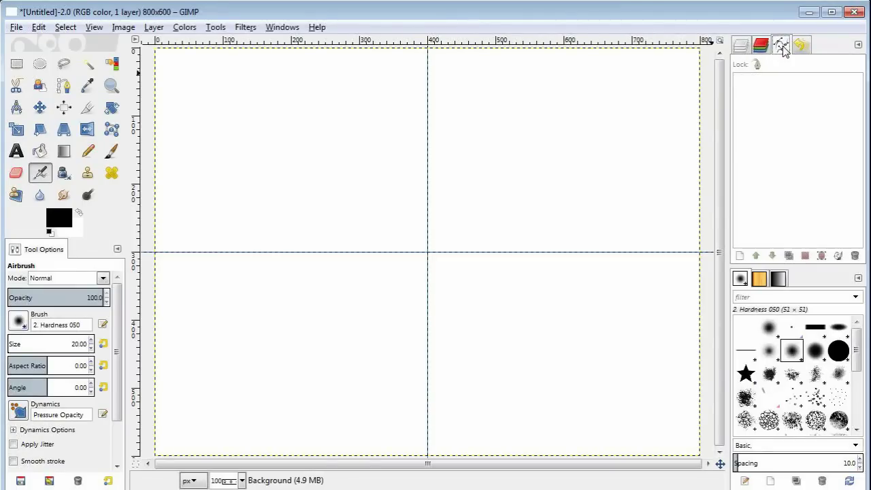
{"action": "left_click", "coordinate": [740, 45]}
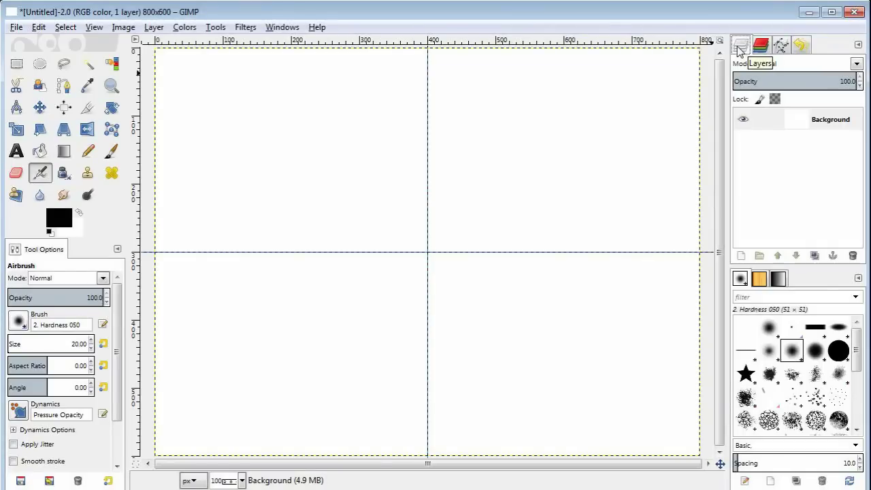
{"action": "left_click", "coordinate": [841, 128]}
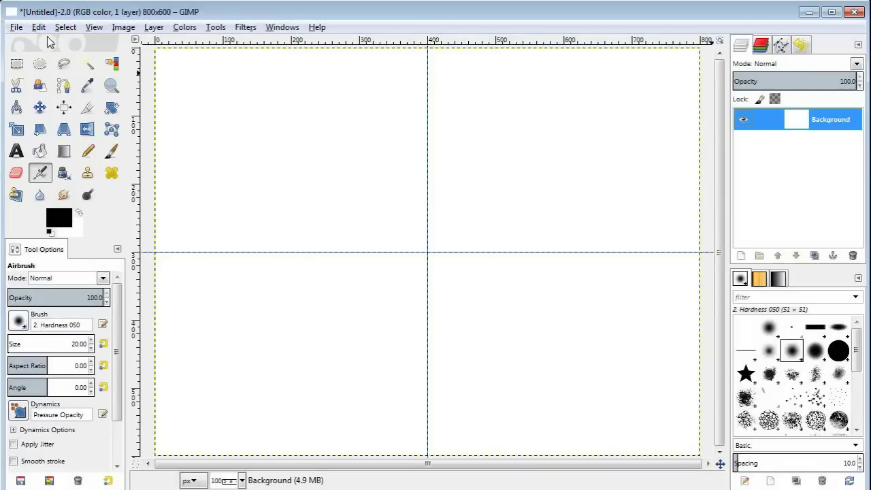
- Draw a 600×600 circle selection expanded from the guide intersection, spanning the canvas height
{"action": "left_click", "coordinate": [40, 63]}
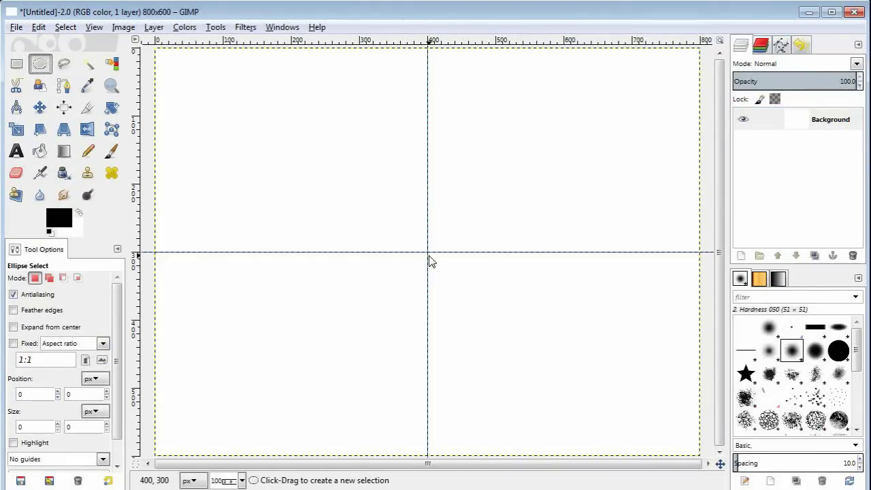
{"action": "left_click_drag", "start_coordinate": [428, 253], "coordinate": [428, 253]}
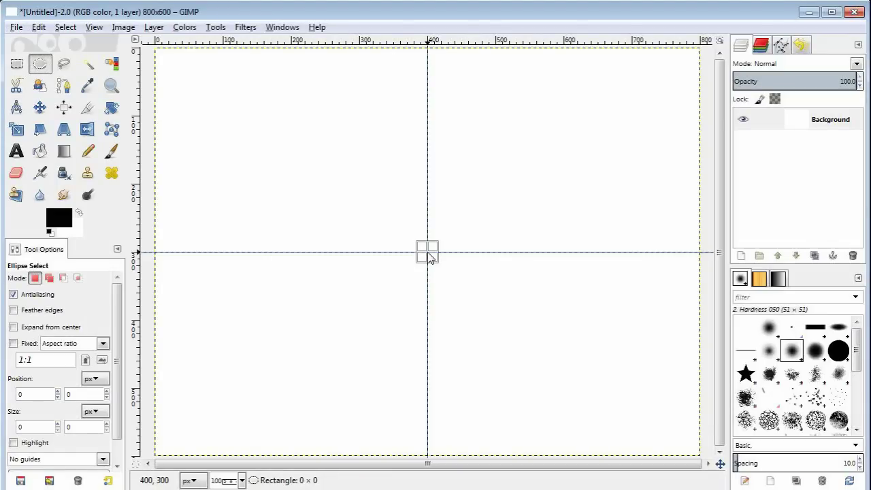
{"action": "key", "text": "ctrl"}
{"action": "left_click_drag", "start_coordinate": [428, 253], "coordinate": [429, 50]}
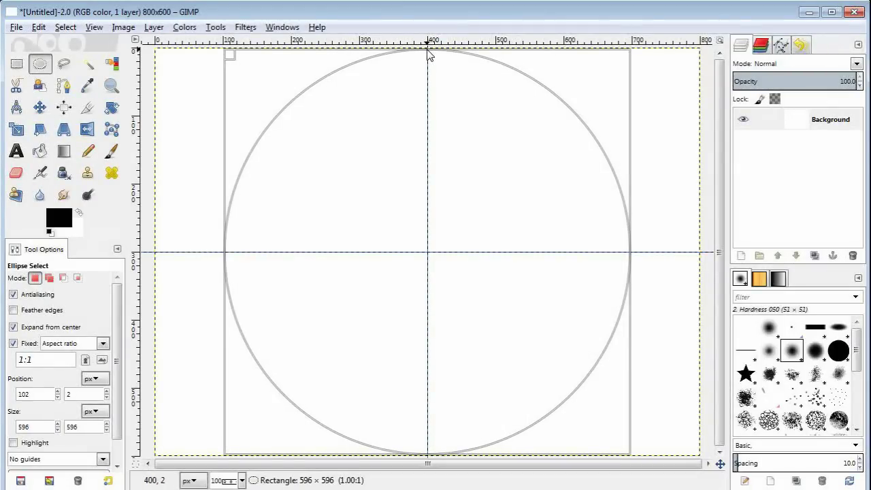
{"action": "left_click_drag", "start_coordinate": [429, 50], "coordinate": [429, 55]}
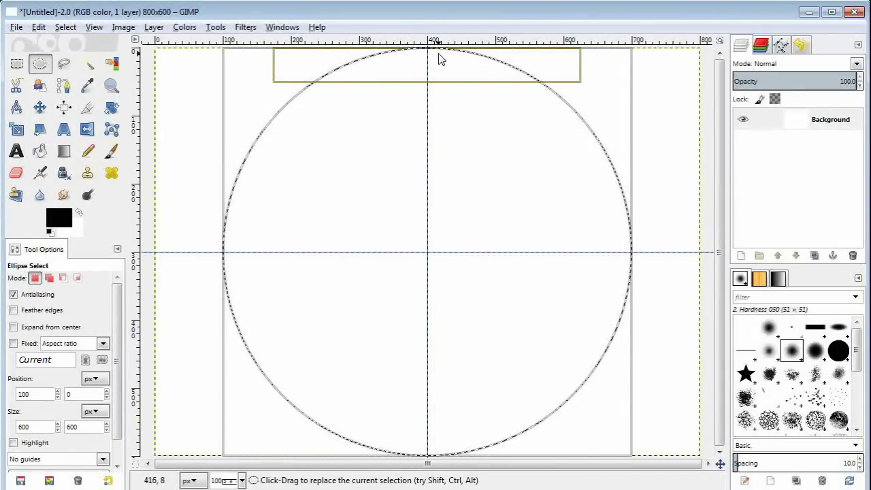
- Set the foreground colour to light grey ececec and bucket-fill the circle selection
{"action": "left_click", "coordinate": [59, 219]}
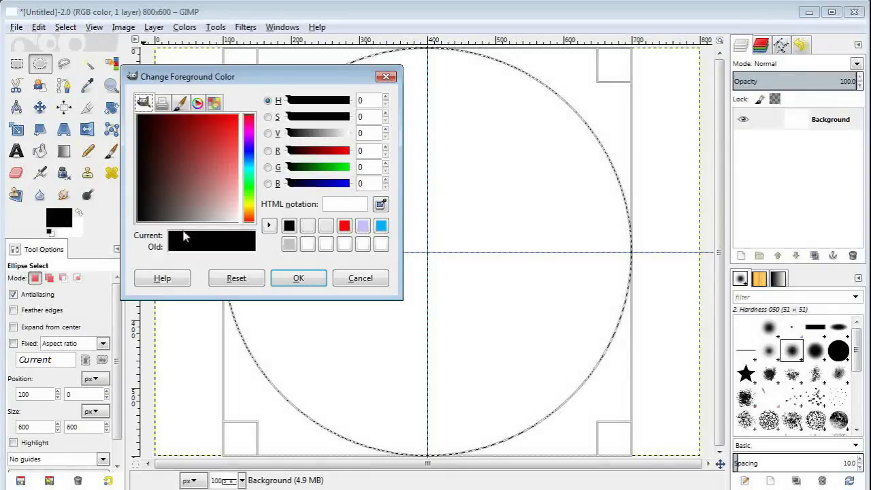
{"action": "left_click", "coordinate": [306, 230]}
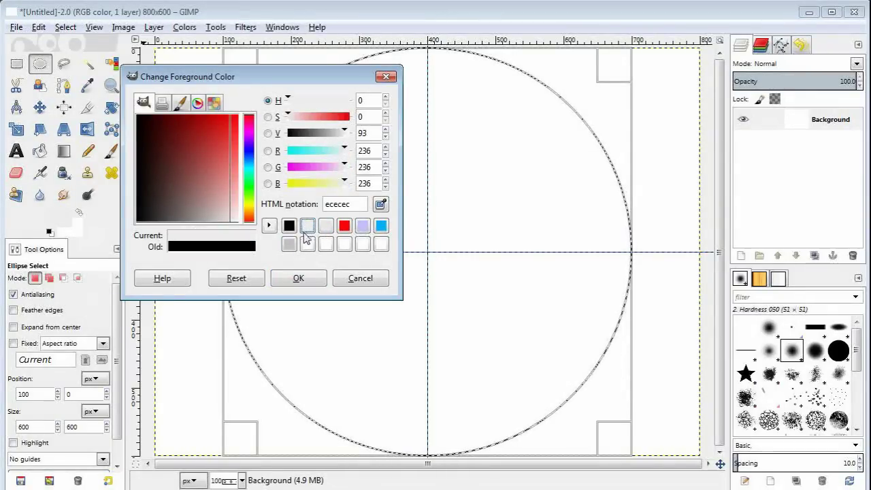
{"action": "left_click", "coordinate": [299, 278]}
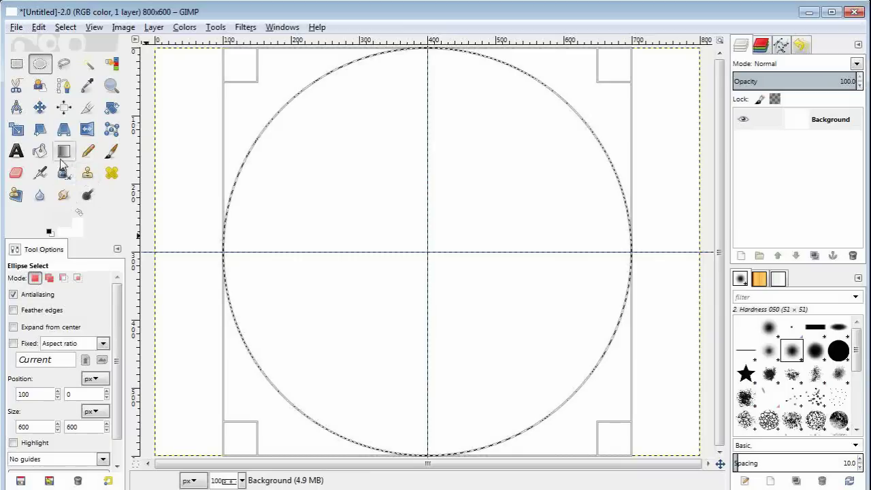
{"action": "left_click", "coordinate": [39, 151]}
{"action": "left_click", "coordinate": [407, 228]}
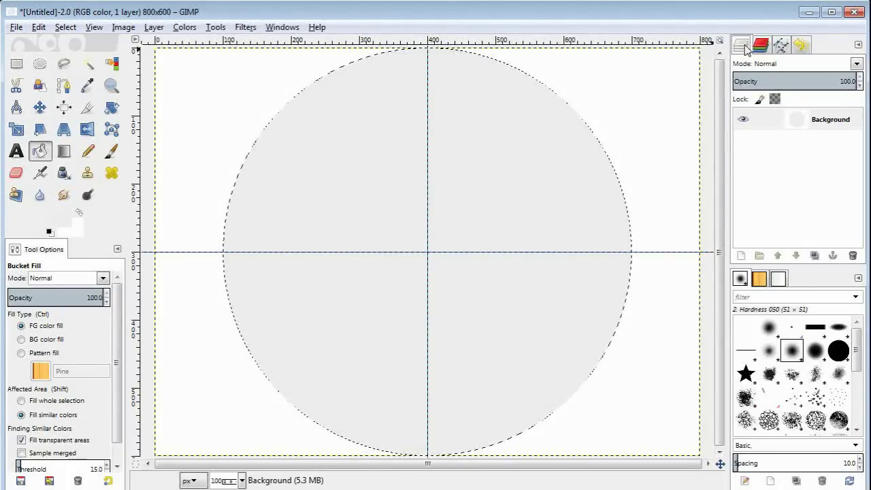
- Add a new transparent layer named 'Top text layer'
{"action": "left_click", "coordinate": [740, 255]}
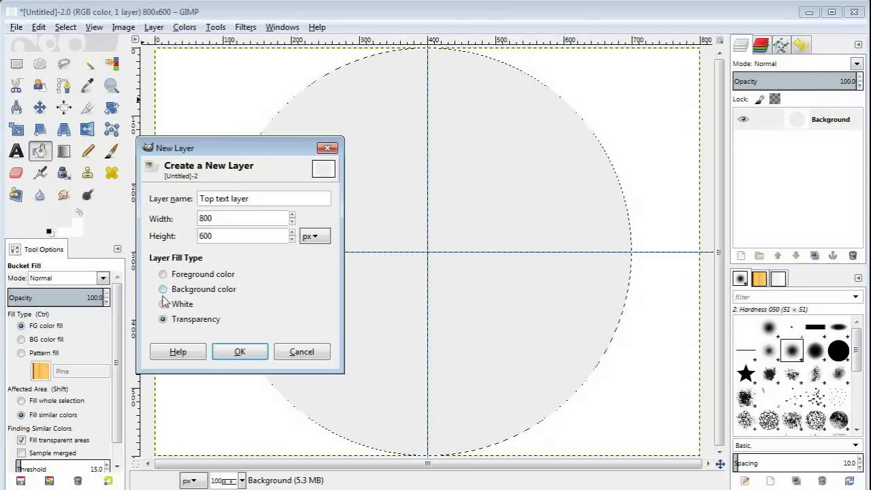
{"action": "left_click", "coordinate": [240, 352]}
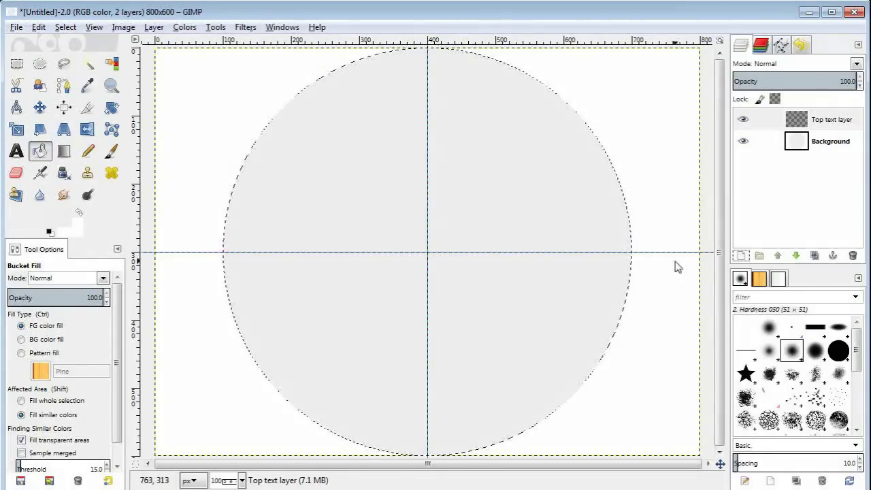
- Draw a 560×560 ellipse selection expanded from the guide intersection
{"action": "left_click", "coordinate": [41, 65]}
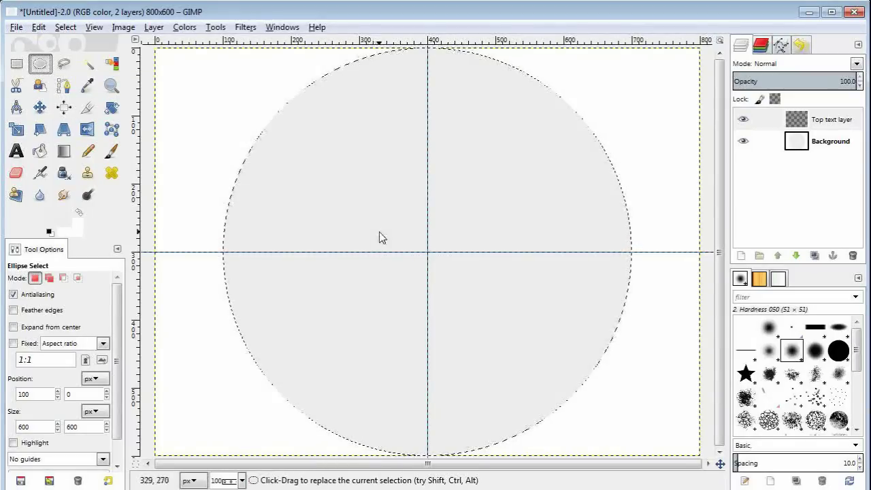
{"action": "left_click", "coordinate": [427, 252]}
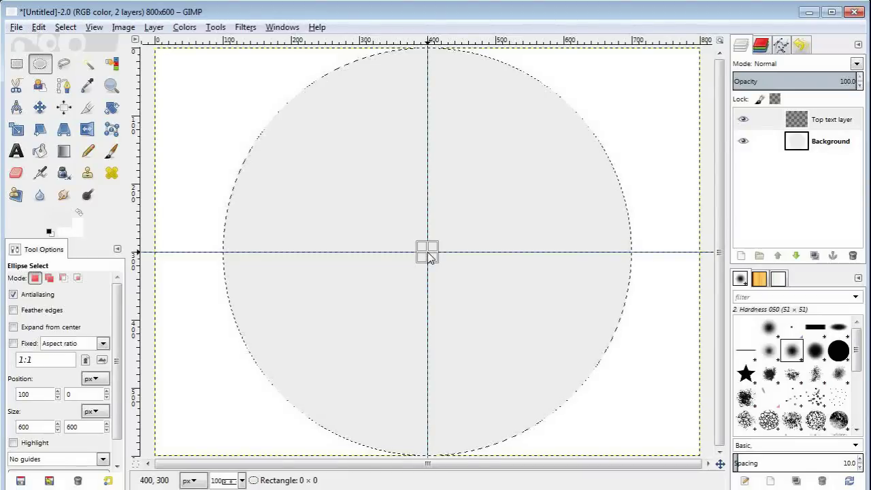
{"action": "left_click_drag", "start_coordinate": [428, 252], "coordinate": [428, 61]}
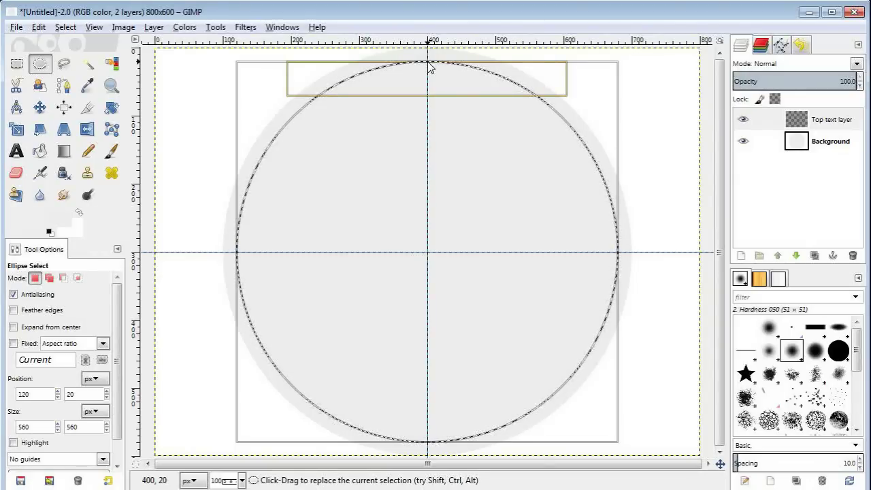
- Convert the 560×560 circle selection into a path from the Paths tab
{"action": "left_click", "coordinate": [780, 46]}
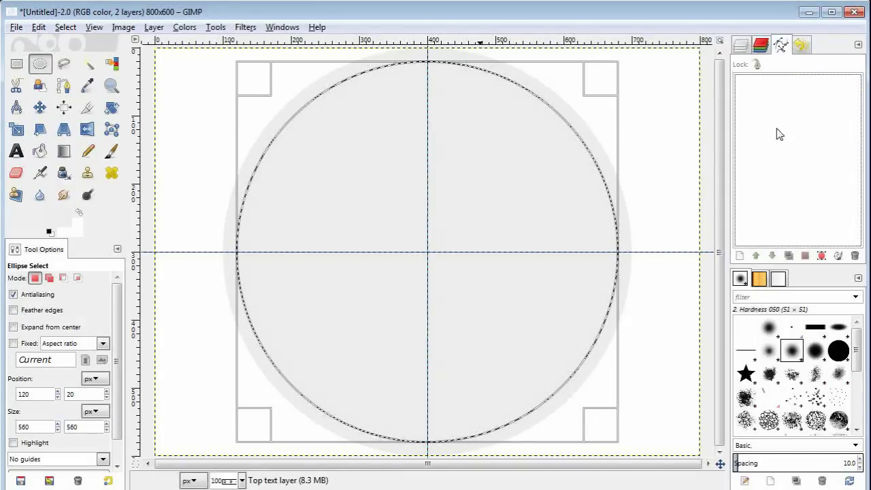
{"action": "left_click", "coordinate": [821, 257]}
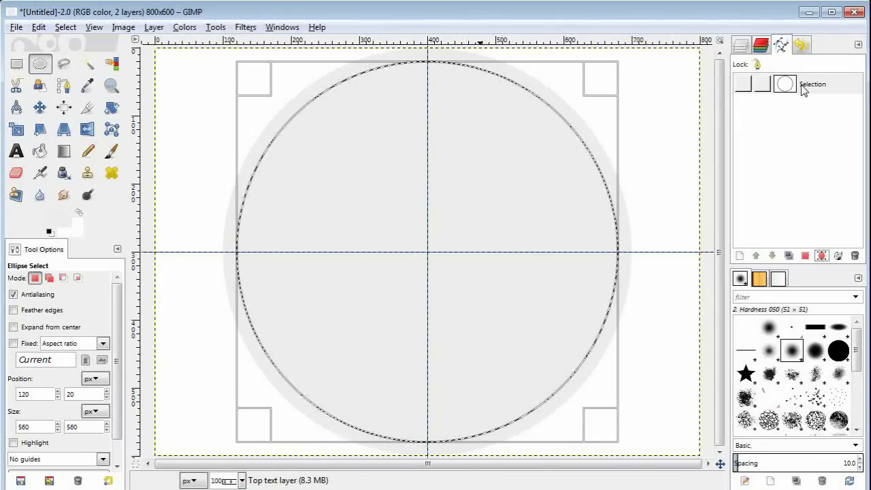
- Select the Text tool, return to the Layers list, and edit the foreground colour
{"action": "key", "text": "t"}
{"action": "key", "text": "ctrl+l"}
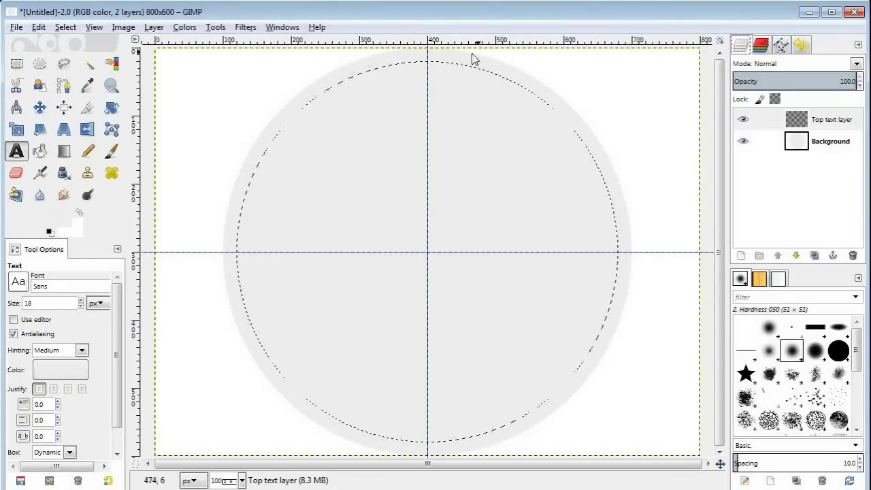
{"action": "left_click", "coordinate": [68, 220]}
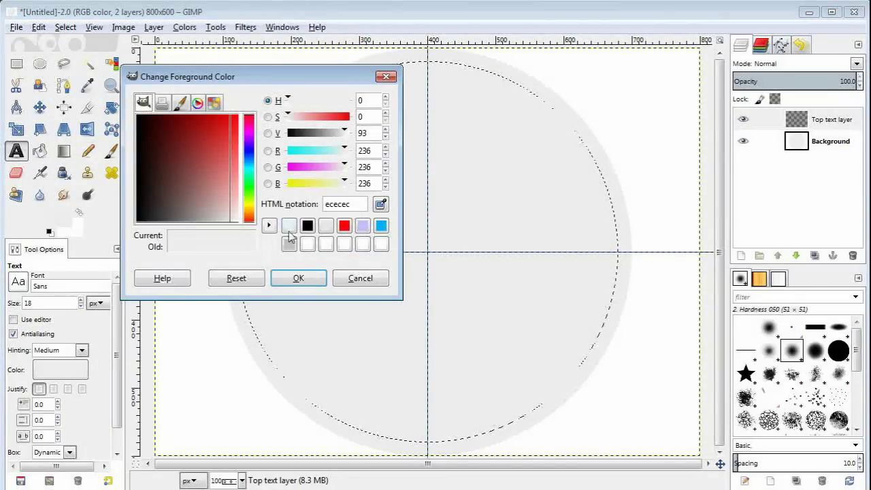
- Set the foreground to black and type 'Text for top of screen' at the circle's upper-left
{"action": "left_click", "coordinate": [308, 225]}
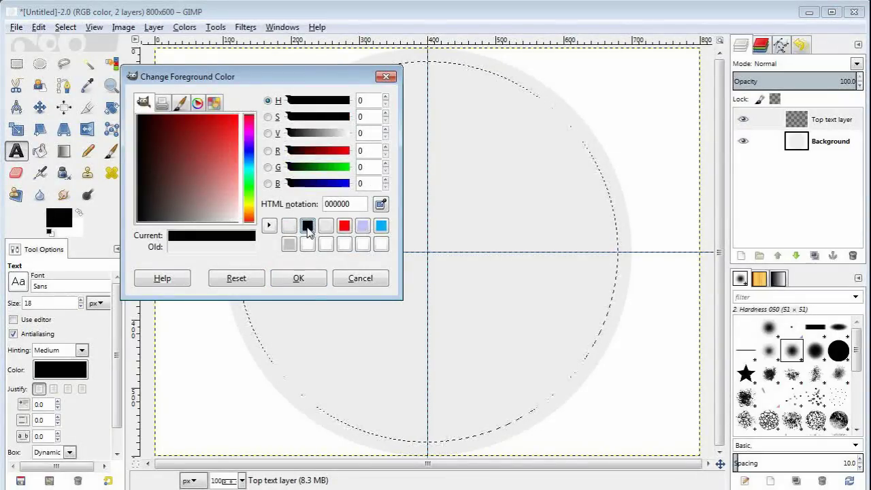
{"action": "left_click", "coordinate": [298, 278]}
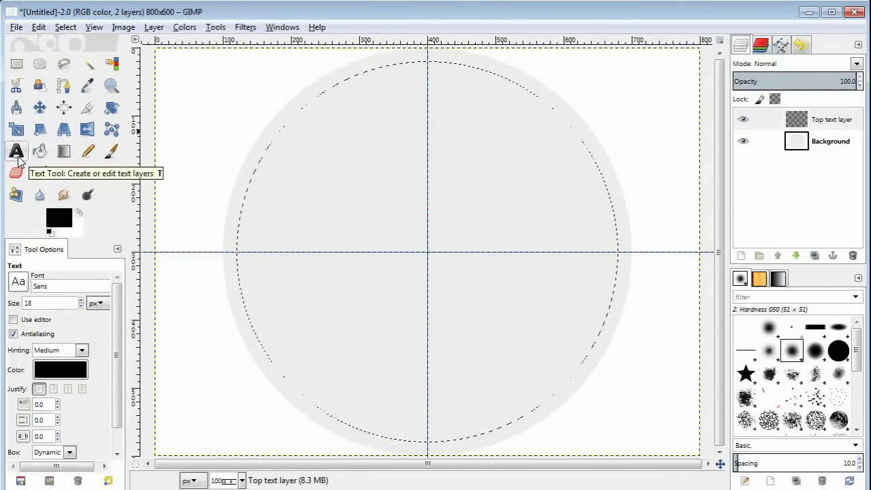
{"action": "left_click", "coordinate": [232, 145]}
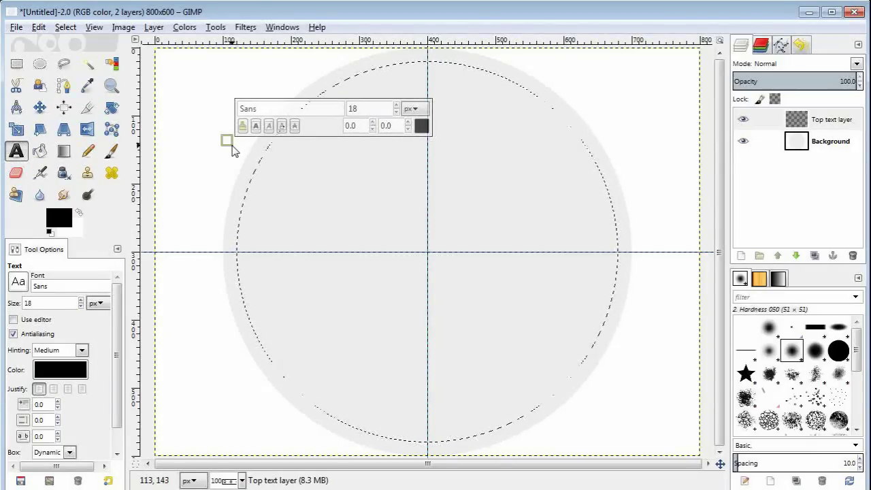
{"action": "type", "text": "Text for t"}
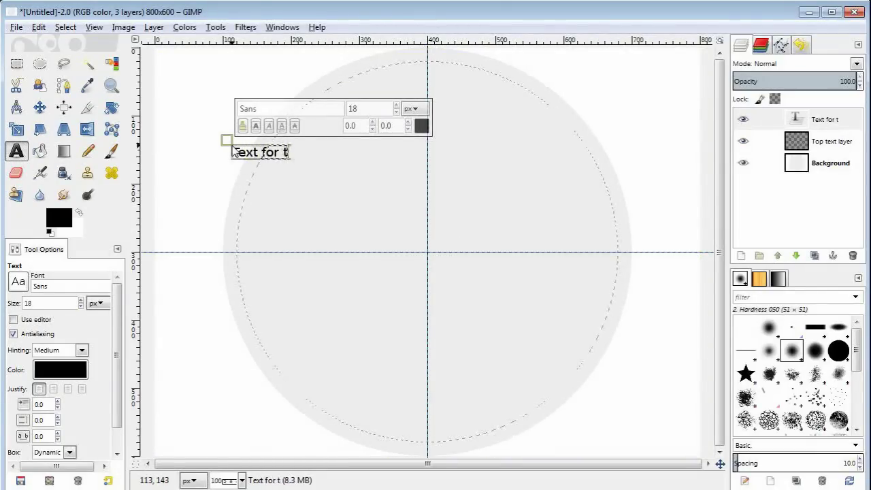
{"action": "type", "text": "op of screen"}
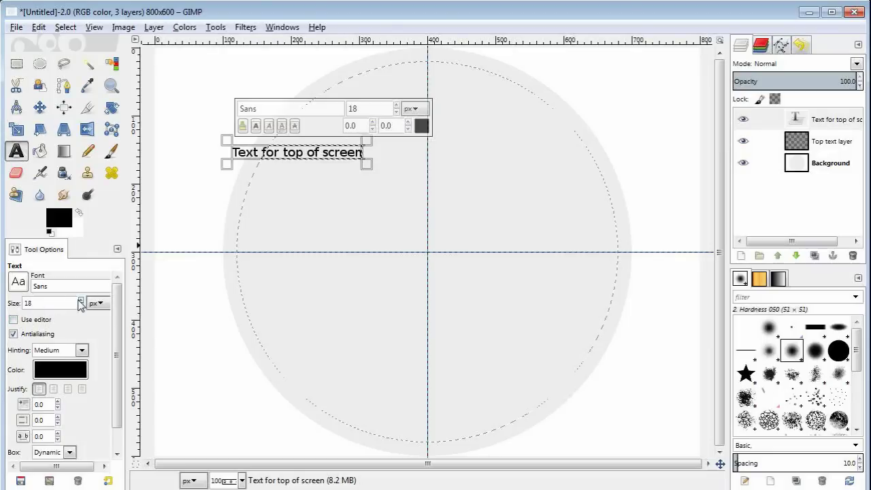
- Increase the text's font size to 33
{"action": "scroll", "coordinate": [81, 303], "scroll_direction": "up", "scroll_amount": 3}
{"action": "scroll", "coordinate": [81, 303], "scroll_direction": "up", "scroll_amount": 5}
{"action": "scroll", "coordinate": [82, 303], "scroll_direction": "up", "scroll_amount": 3}
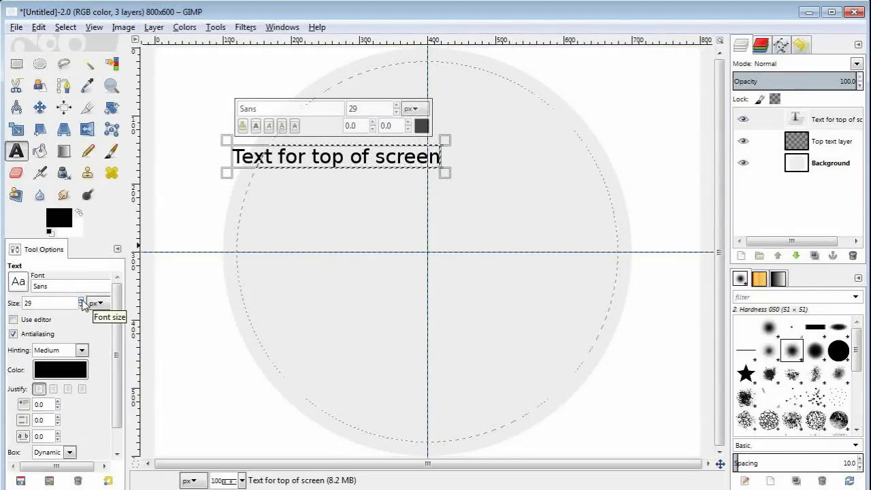
{"action": "scroll", "coordinate": [81, 302], "scroll_direction": "up", "scroll_amount": 1}
{"action": "scroll", "coordinate": [81, 302], "scroll_direction": "up", "scroll_amount": 2}
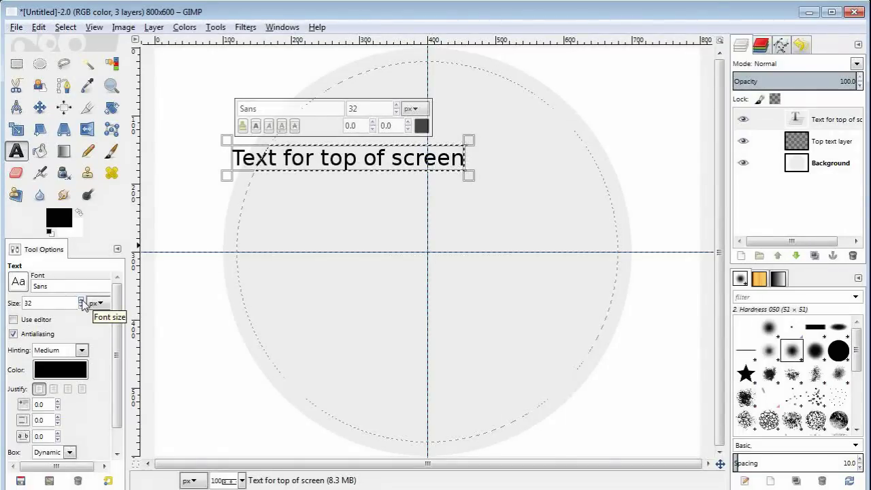
{"action": "left_click", "coordinate": [81, 300]}
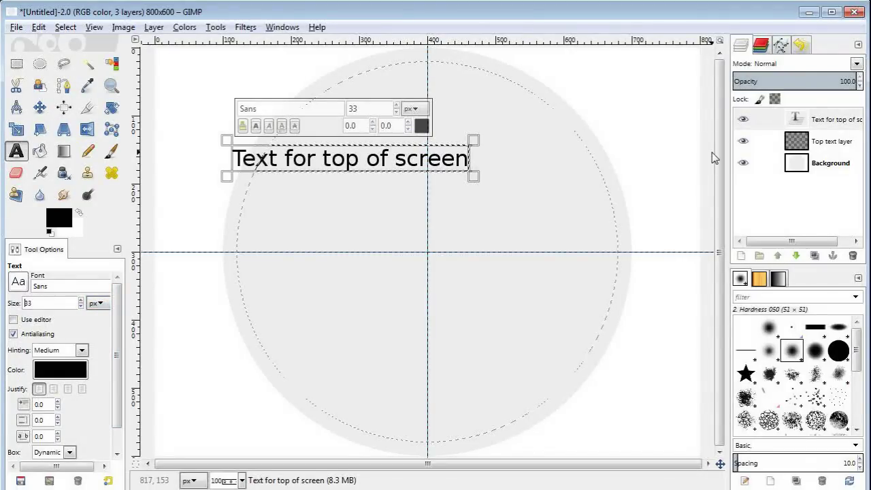
- Curve the 'Text for top of screen' layer along the circle path with Text along Path
{"action": "left_click", "coordinate": [833, 121]}
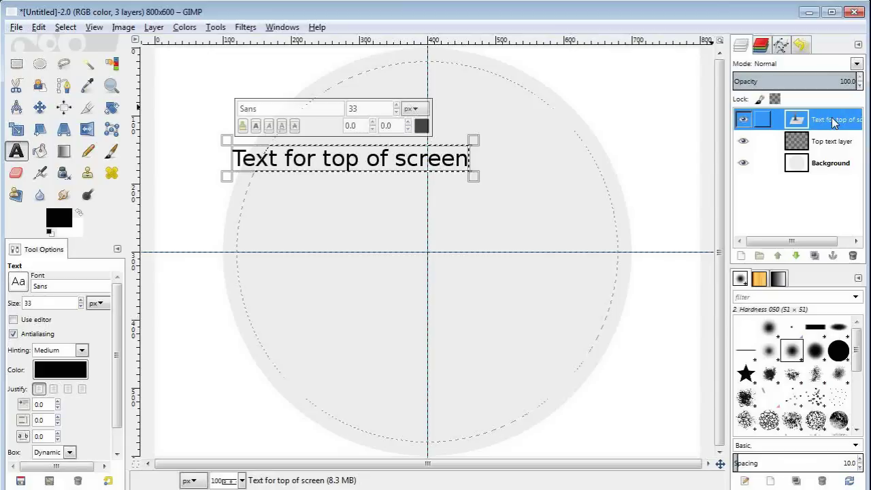
{"action": "right_click", "coordinate": [834, 121]}
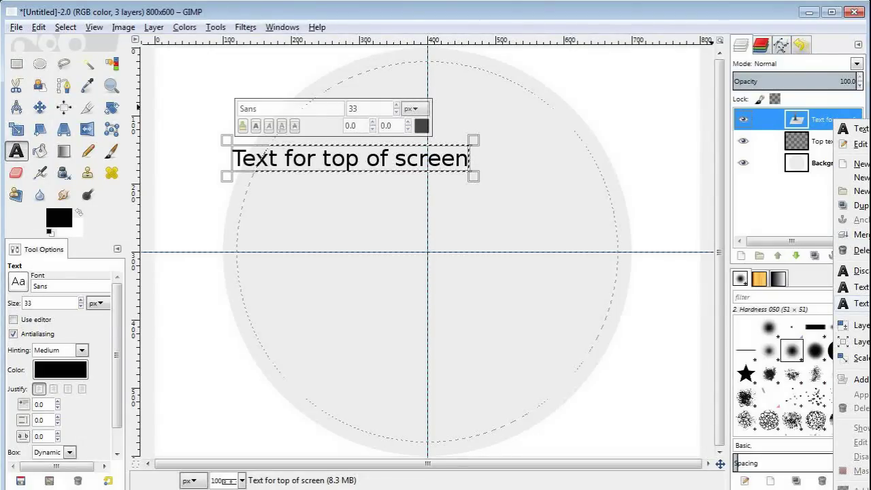
{"action": "left_click", "coordinate": [850, 303]}
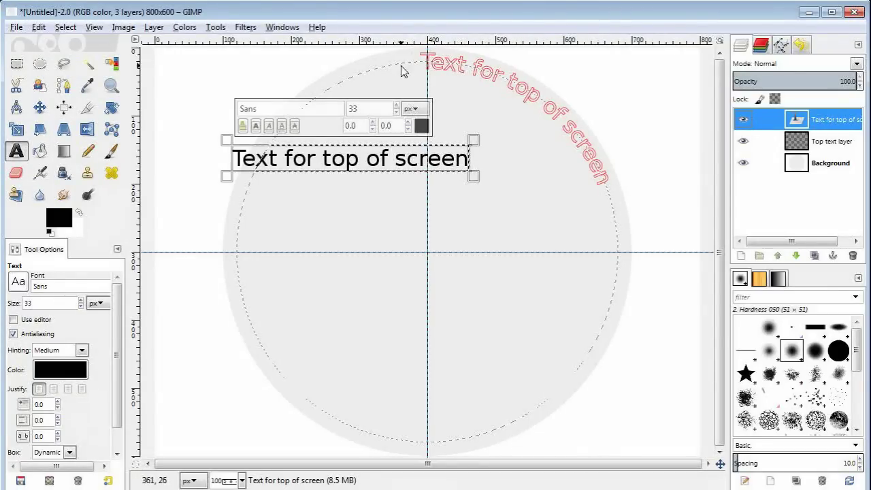
- Check the curved text path's outline in Paths, then delete the original straight text layer
{"action": "left_click", "coordinate": [780, 46]}
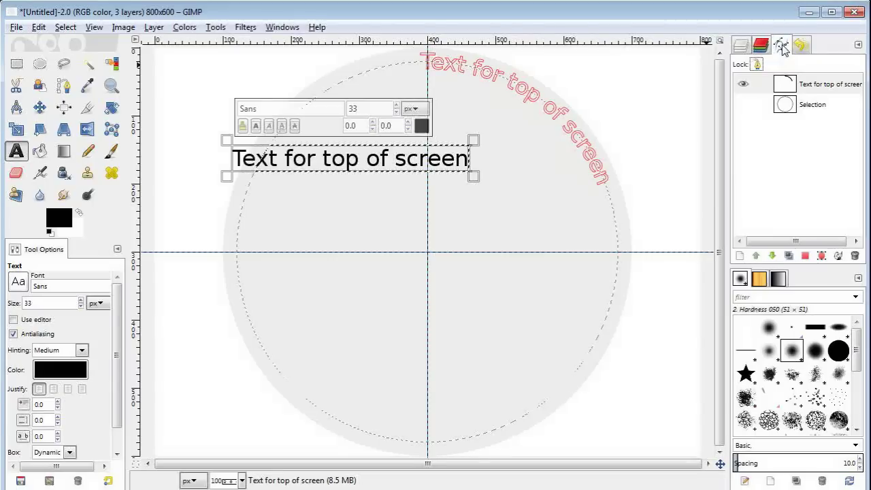
{"action": "left_click", "coordinate": [745, 85]}
{"action": "left_click", "coordinate": [745, 85]}
{"action": "left_click", "coordinate": [744, 85]}
{"action": "left_click", "coordinate": [744, 84]}
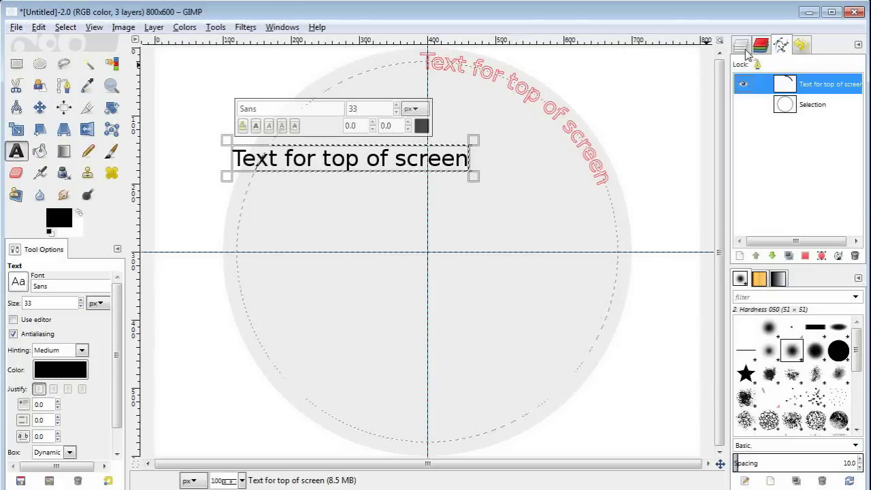
{"action": "left_click", "coordinate": [741, 46]}
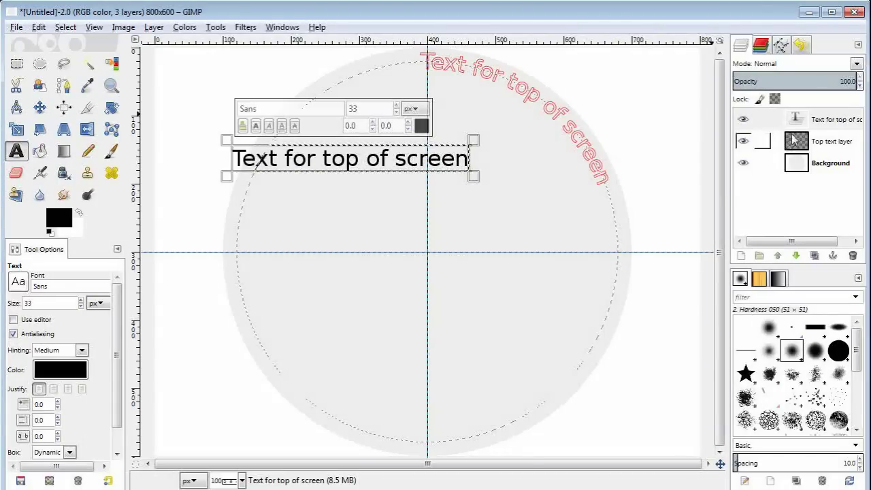
{"action": "left_click", "coordinate": [835, 123]}
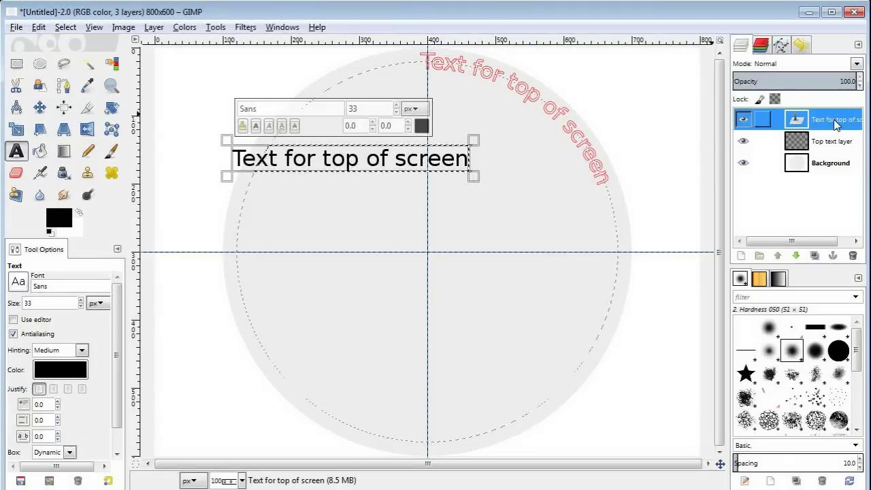
{"action": "left_click", "coordinate": [852, 255]}
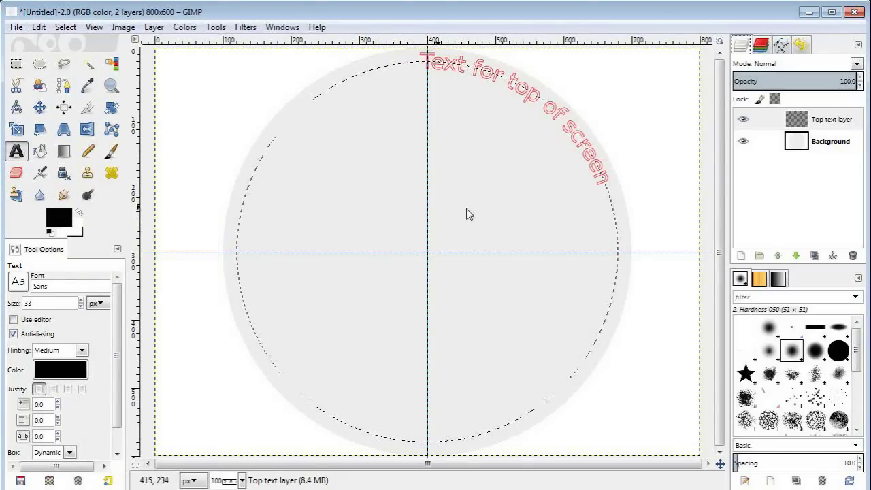
- Turn the curved top-text path into a selection and stroke it onto the Top text layer
{"action": "left_click", "coordinate": [832, 124]}
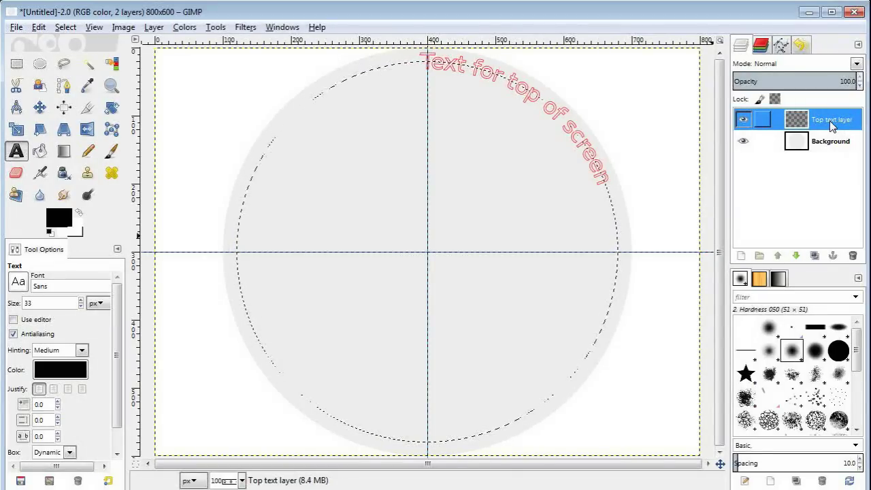
{"action": "left_click", "coordinate": [783, 44]}
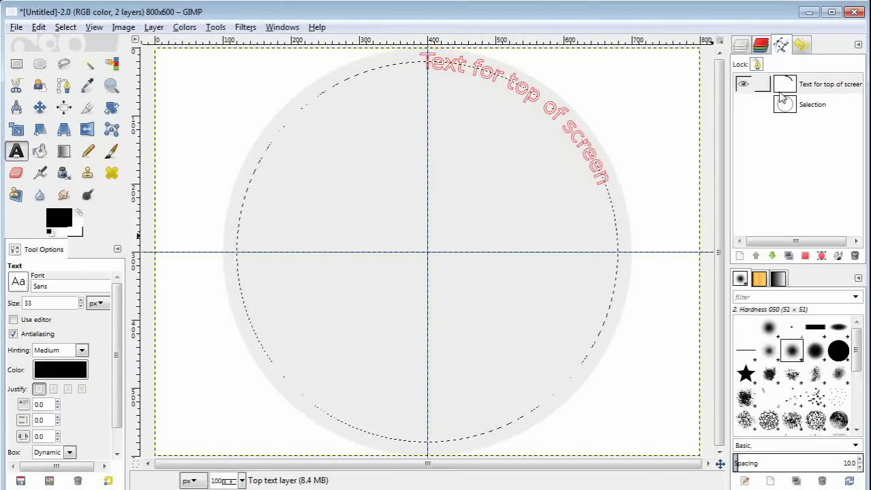
{"action": "left_click", "coordinate": [805, 257]}
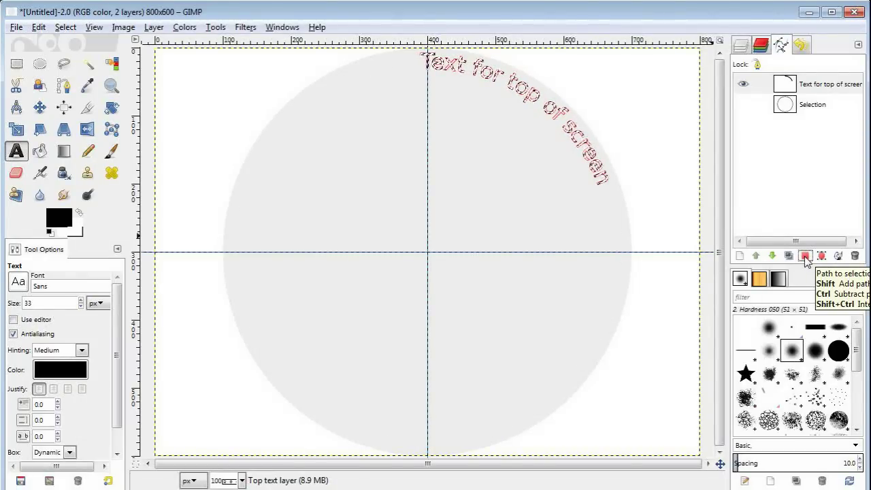
{"action": "left_click", "coordinate": [839, 259]}
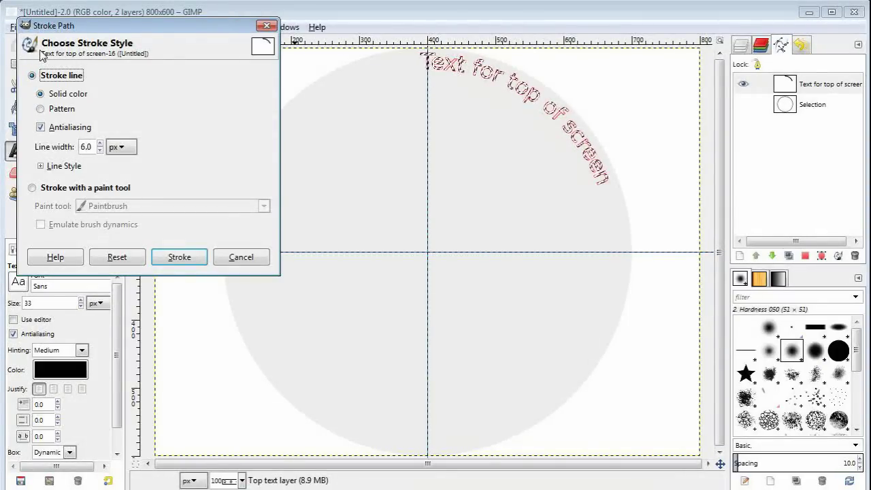
{"action": "left_click", "coordinate": [180, 259]}
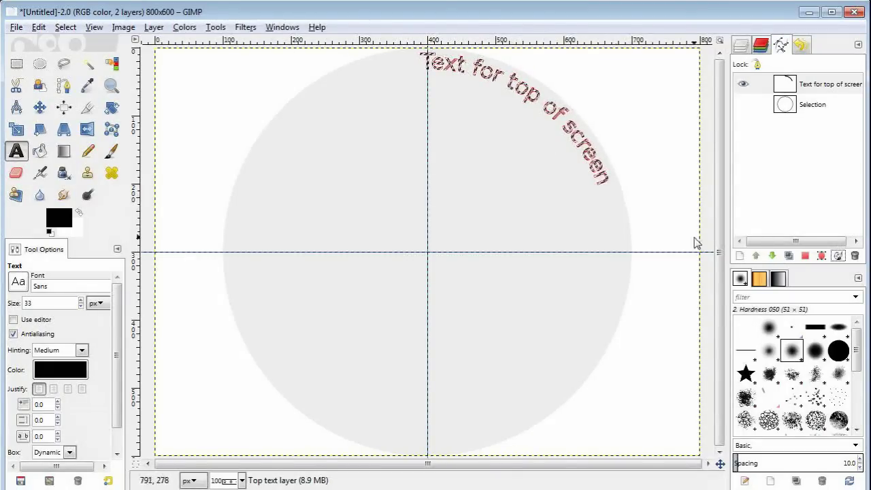
- Hide the red path outline and clear the selection with Select > None
{"action": "left_click", "coordinate": [744, 84]}
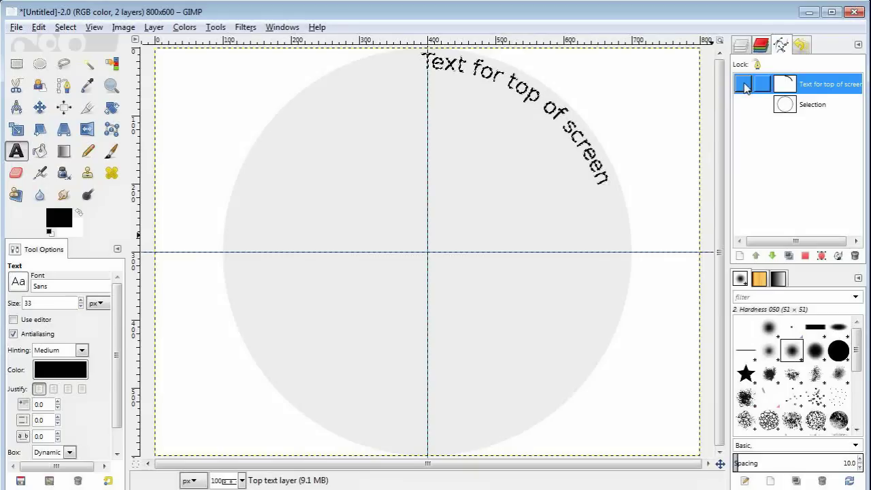
{"action": "left_click", "coordinate": [65, 28]}
{"action": "left_click", "coordinate": [81, 60]}
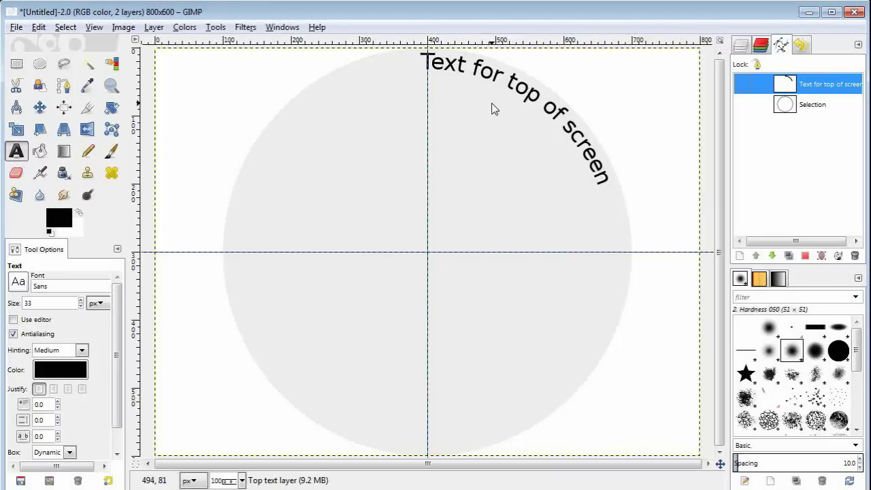
{"action": "left_click", "coordinate": [739, 52]}
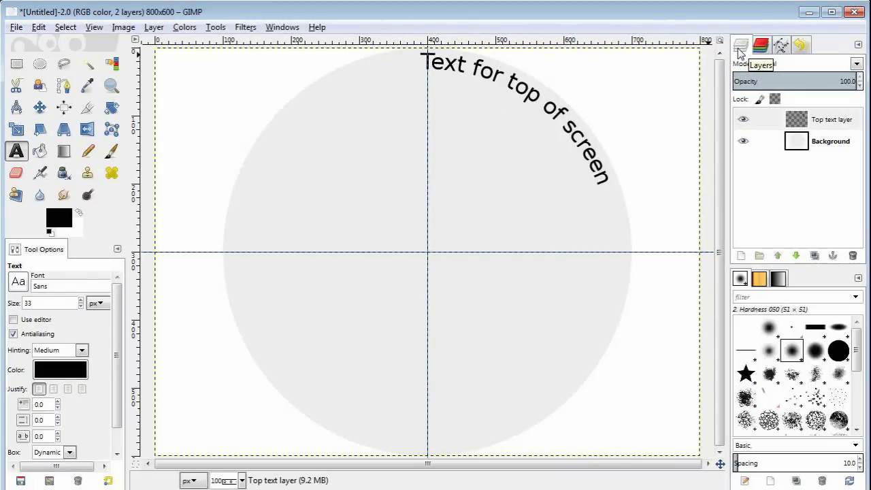
- Rotate the Top text layer about -37° so the text arcs over the circle
{"action": "left_click", "coordinate": [829, 128]}
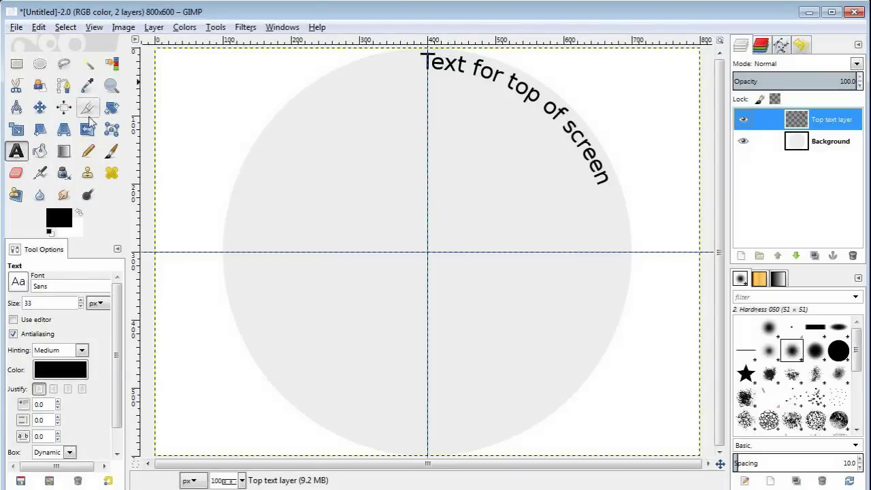
{"action": "left_click", "coordinate": [112, 109]}
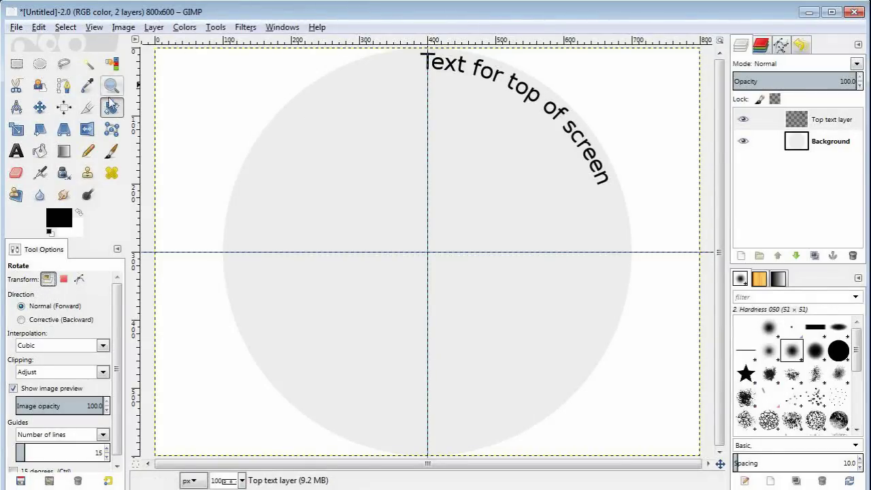
{"action": "left_click", "coordinate": [467, 71]}
{"action": "left_click_drag", "start_coordinate": [467, 71], "coordinate": [353, 96]}
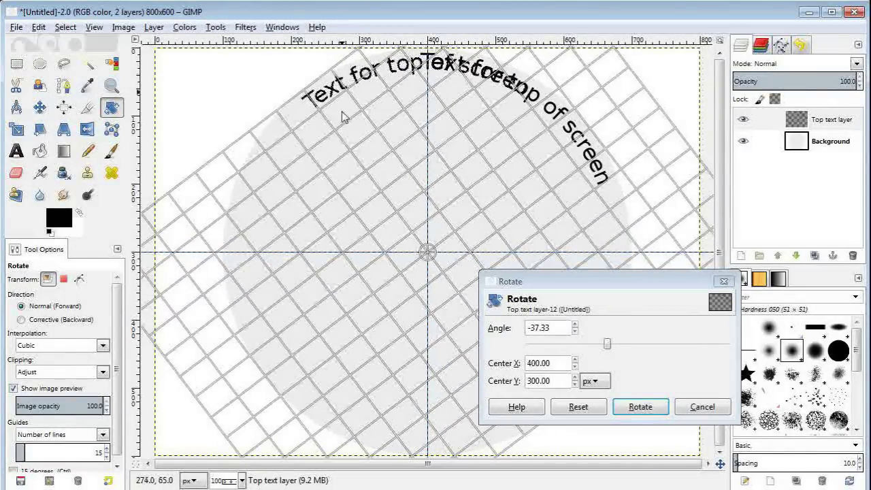
{"action": "left_click", "coordinate": [640, 411]}
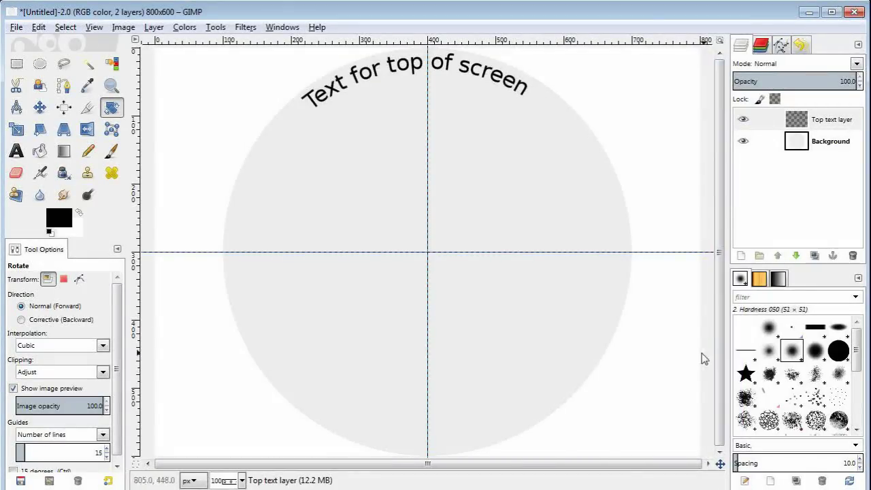
- Level the text against a horizontal guide with a +2° correction, then move the guide away
{"action": "left_click_drag", "start_coordinate": [551, 43], "coordinate": [551, 107]}
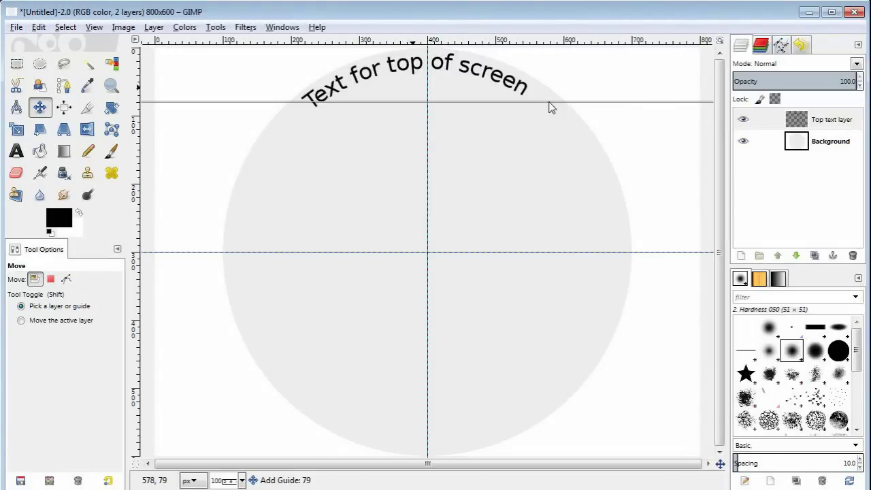
{"action": "left_click_drag", "start_coordinate": [551, 107], "coordinate": [551, 107]}
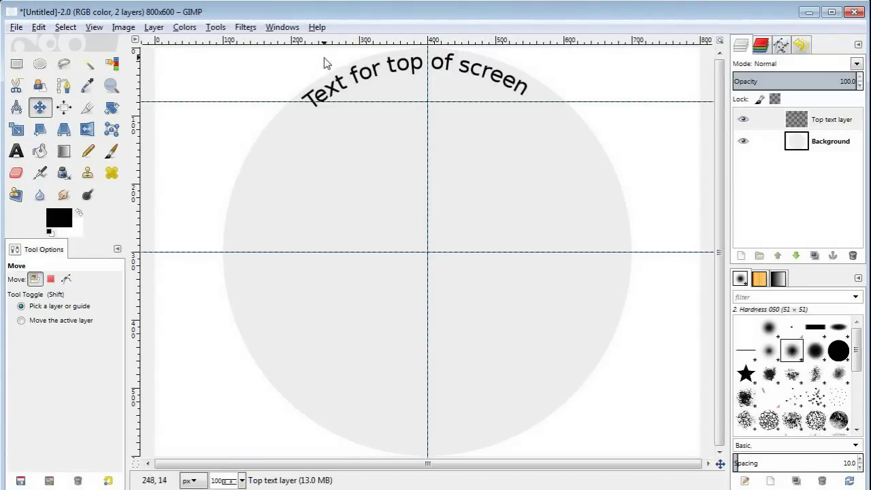
{"action": "left_click", "coordinate": [112, 107]}
{"action": "left_click", "coordinate": [382, 76]}
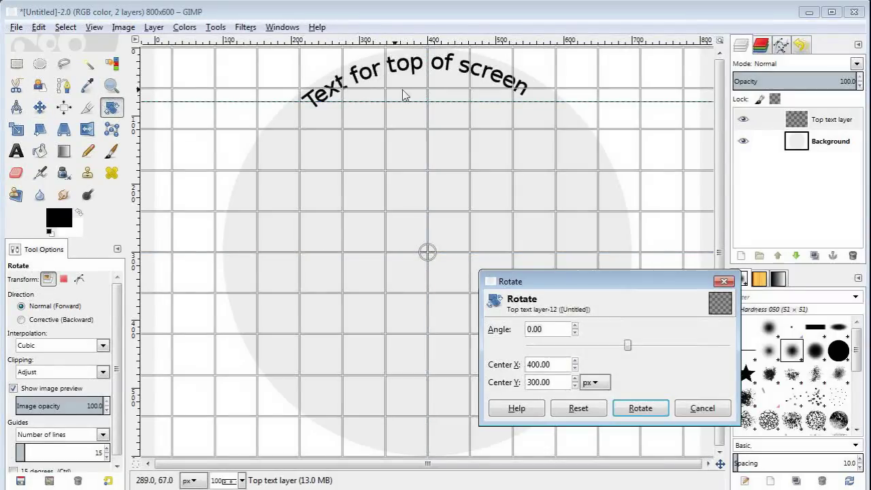
{"action": "left_click_drag", "start_coordinate": [459, 75], "coordinate": [471, 80]}
{"action": "left_click", "coordinate": [639, 408]}
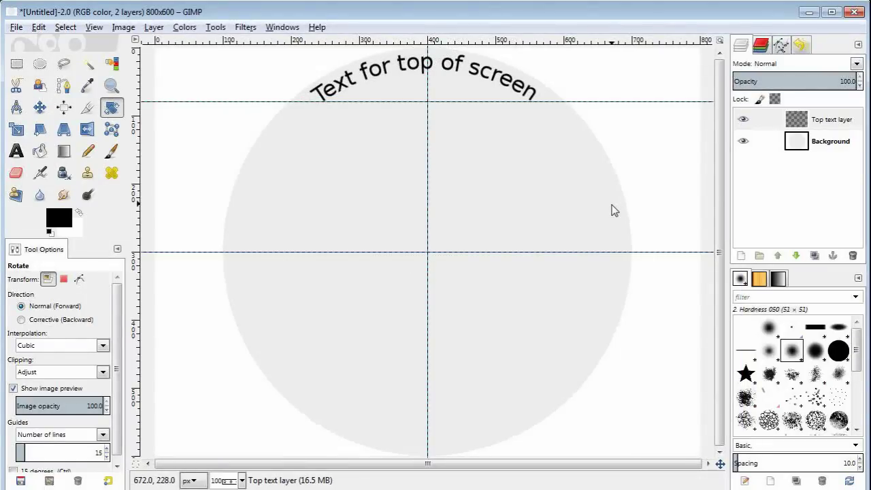
{"action": "left_click", "coordinate": [39, 108]}
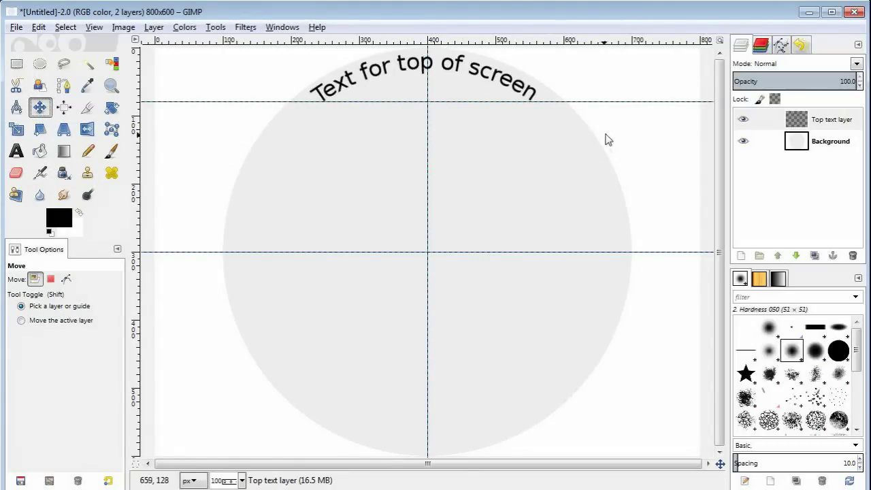
{"action": "left_click_drag", "start_coordinate": [618, 102], "coordinate": [604, 33]}
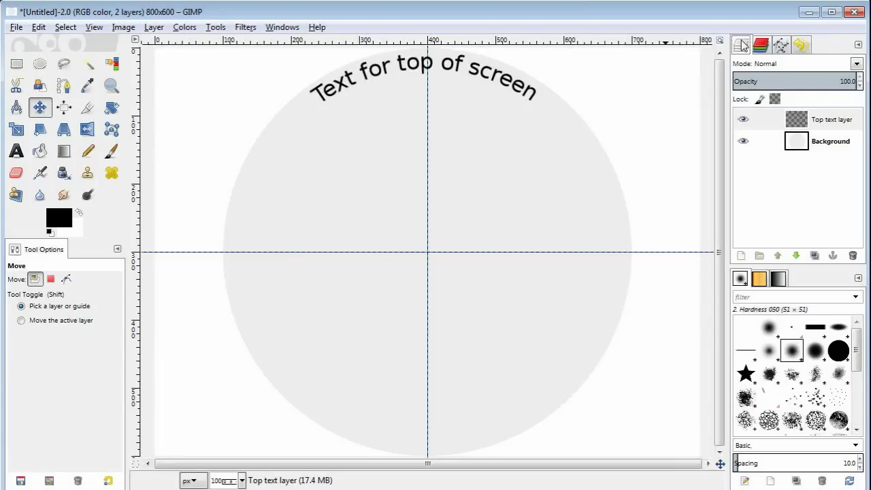
- Add a new layer named 'Bottom text'
{"action": "left_click", "coordinate": [741, 255]}
{"action": "left_click", "coordinate": [208, 117]}
{"action": "left_click", "coordinate": [826, 141]}
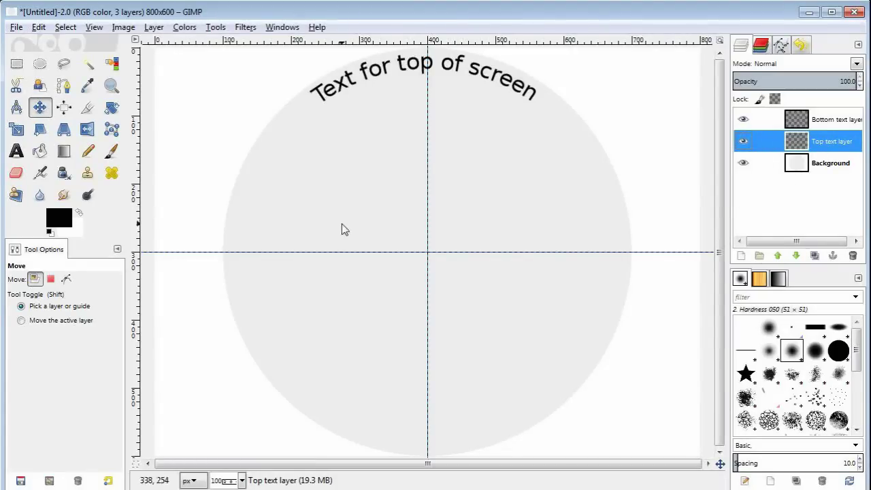
- Write 'Text for bottom of screen' near the canvas's lower left at 28 px
{"action": "left_click", "coordinate": [16, 151]}
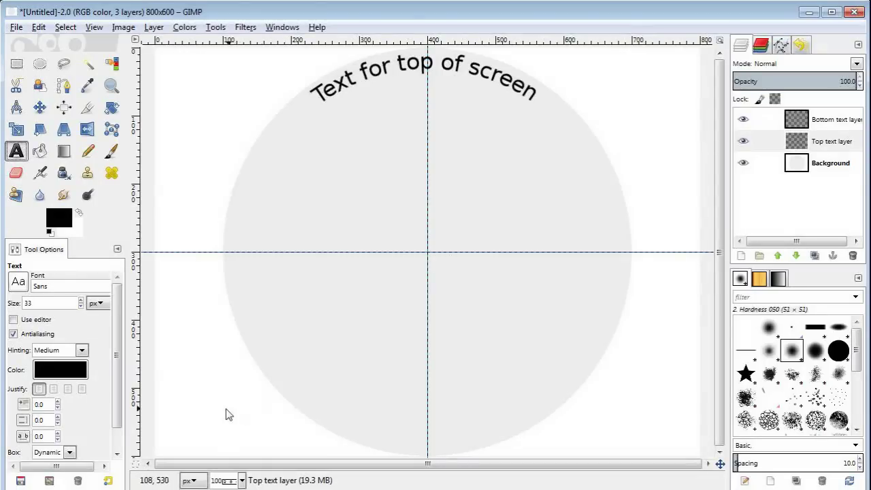
{"action": "left_click", "coordinate": [194, 425]}
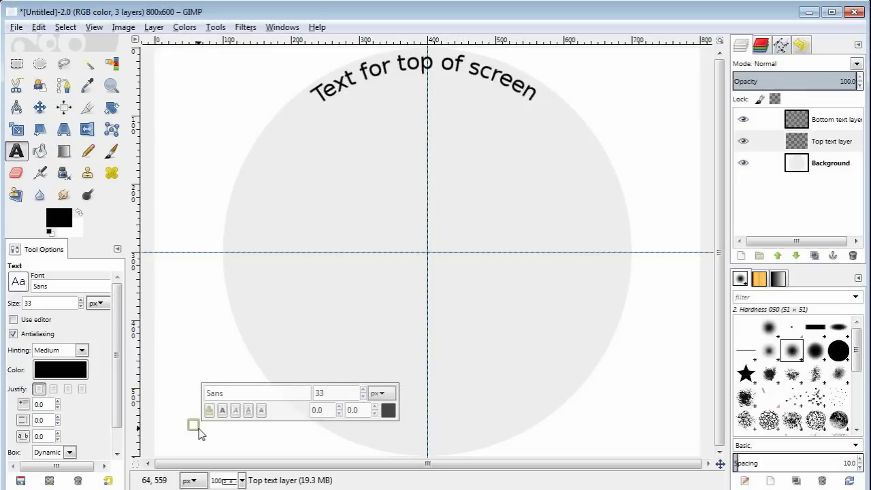
{"action": "type", "text": "Text for bottom of screen"}
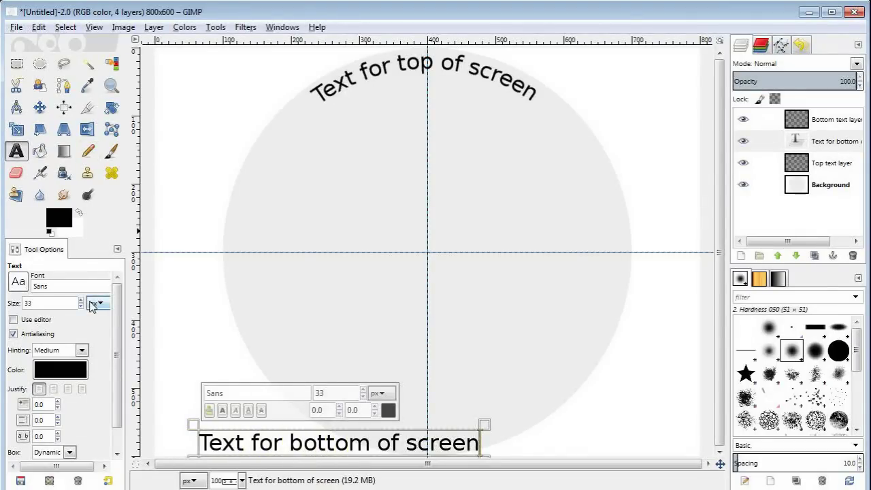
{"action": "left_click", "coordinate": [81, 306]}
{"action": "left_click", "coordinate": [81, 306]}
{"action": "left_click", "coordinate": [81, 306]}
{"action": "left_click", "coordinate": [81, 306]}
{"action": "left_click", "coordinate": [81, 306]}
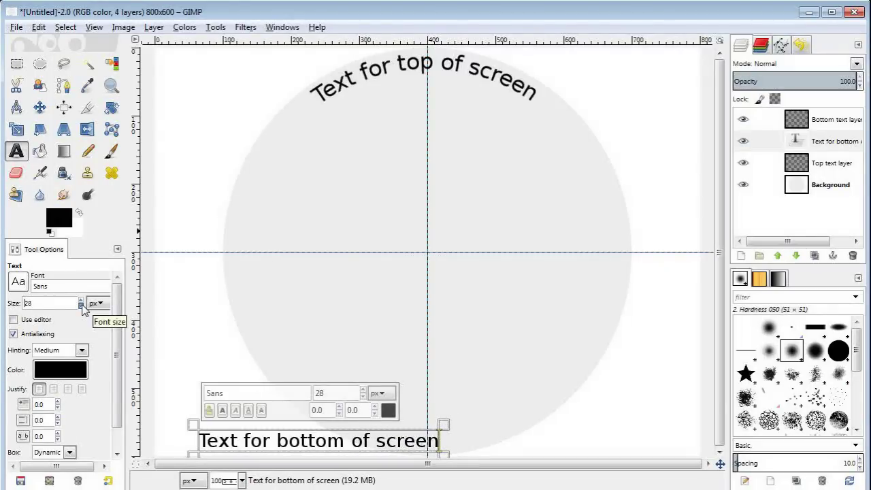
- Delete the 'Text for top of screen' path from the Paths dock
{"action": "left_click", "coordinate": [780, 46]}
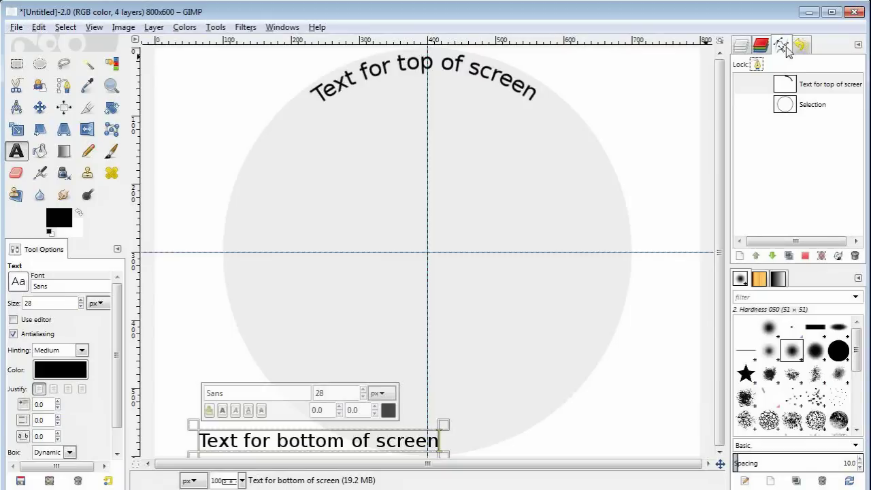
{"action": "left_click", "coordinate": [831, 86]}
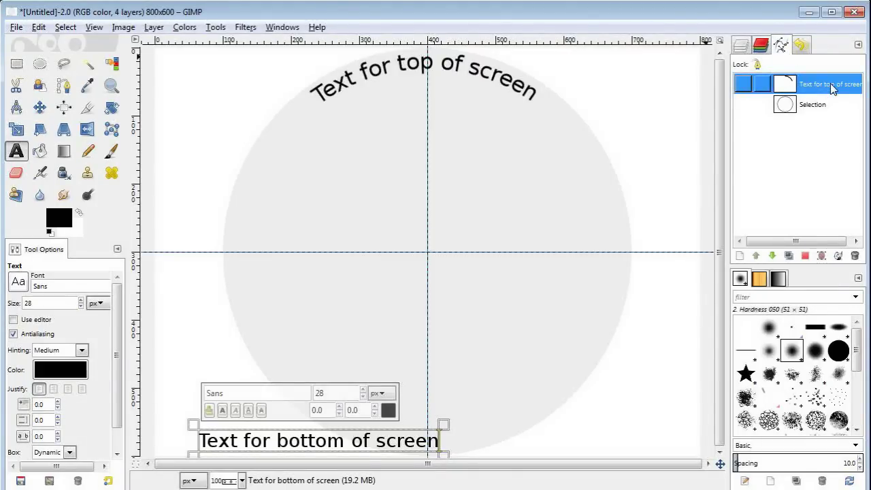
{"action": "left_click", "coordinate": [854, 256]}
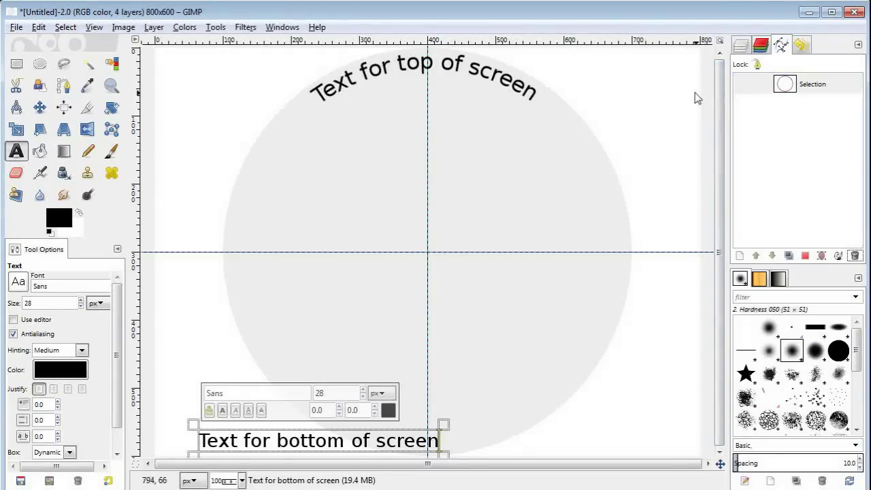
- Flip the circle Selection path horizontally using the Flip tool set to Path
{"action": "left_click", "coordinate": [831, 93]}
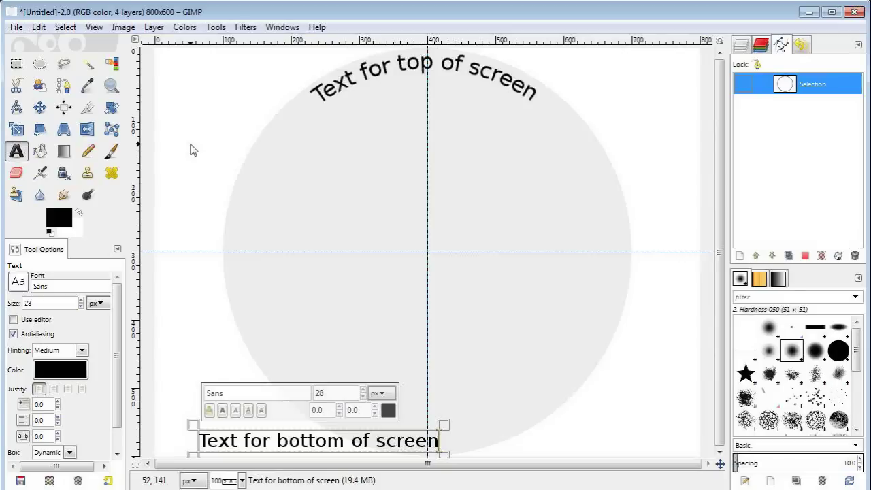
{"action": "left_click", "coordinate": [86, 131]}
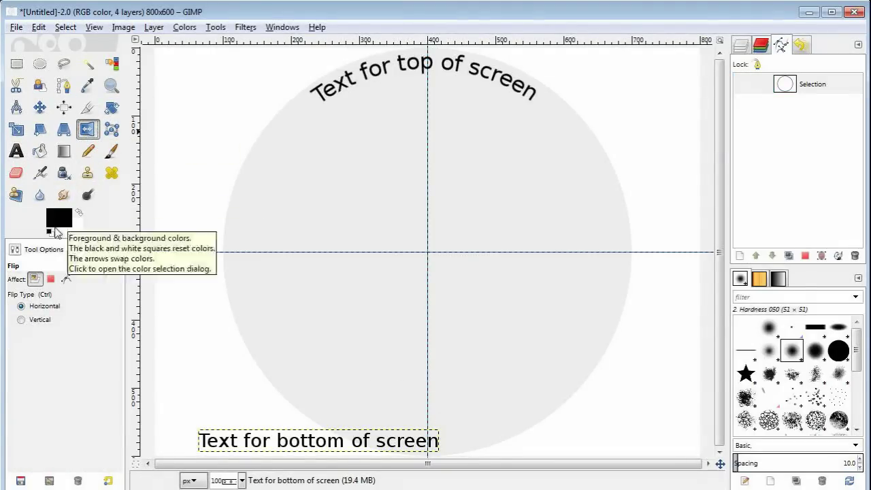
{"action": "left_click", "coordinate": [64, 281]}
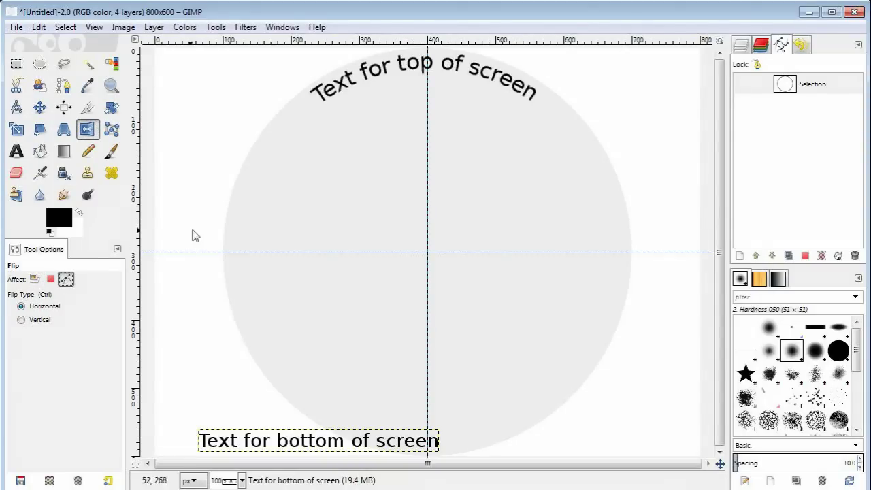
{"action": "left_click", "coordinate": [445, 221]}
- Bend 'Text for bottom of screen' along the flipped circle path and hide the Top text layer
{"action": "left_click", "coordinate": [744, 43]}
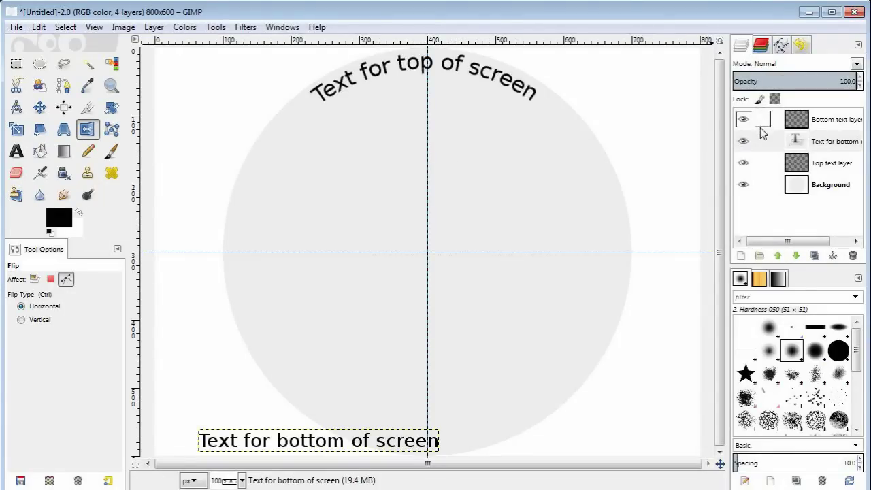
{"action": "left_click", "coordinate": [829, 148]}
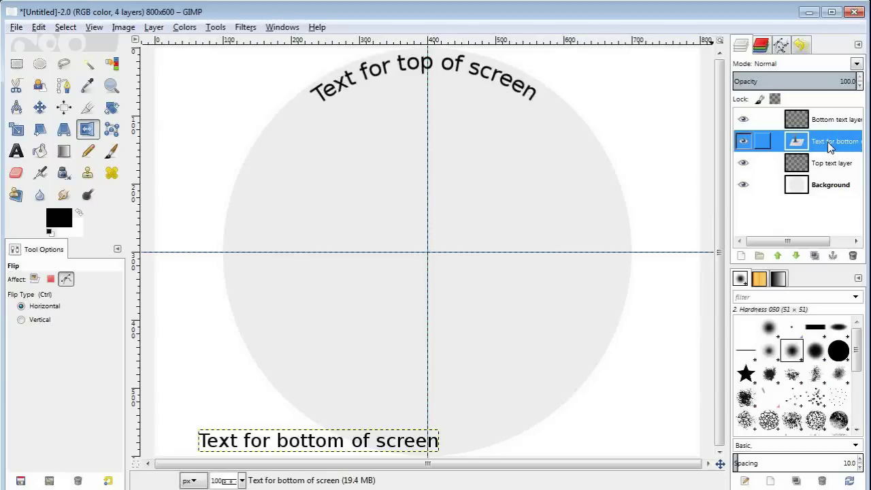
{"action": "right_click", "coordinate": [829, 141]}
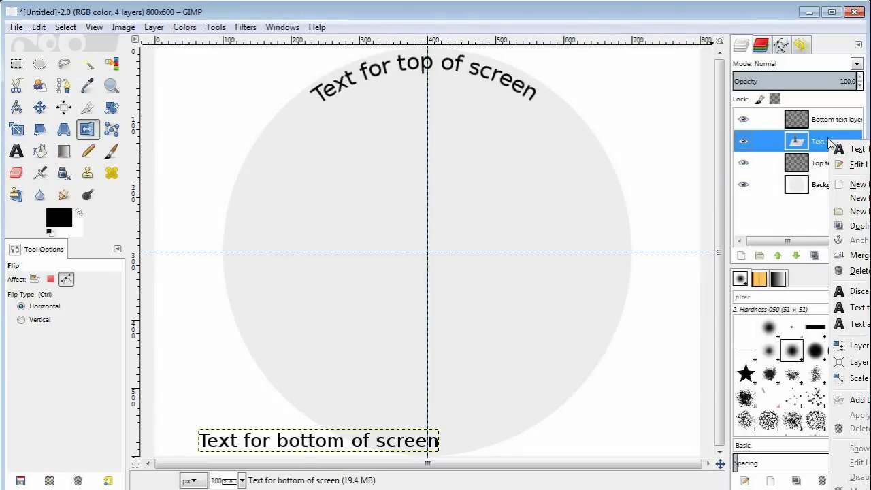
{"action": "left_click", "coordinate": [867, 330]}
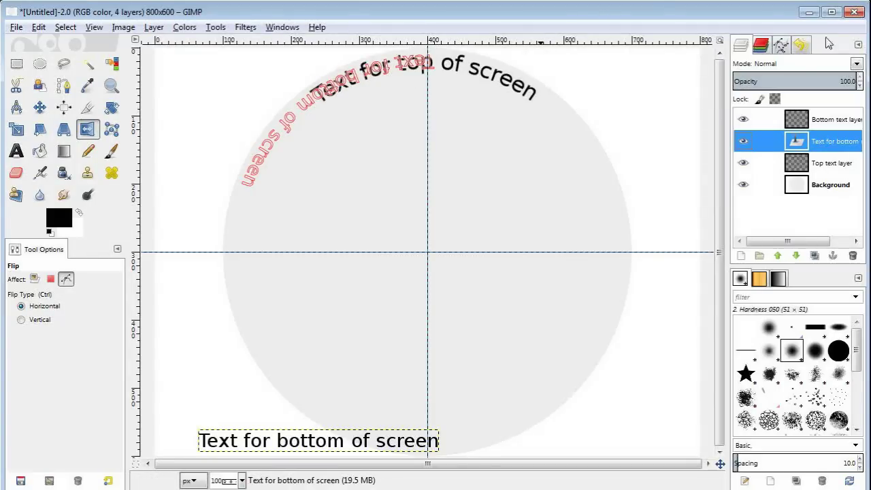
{"action": "left_click", "coordinate": [741, 47]}
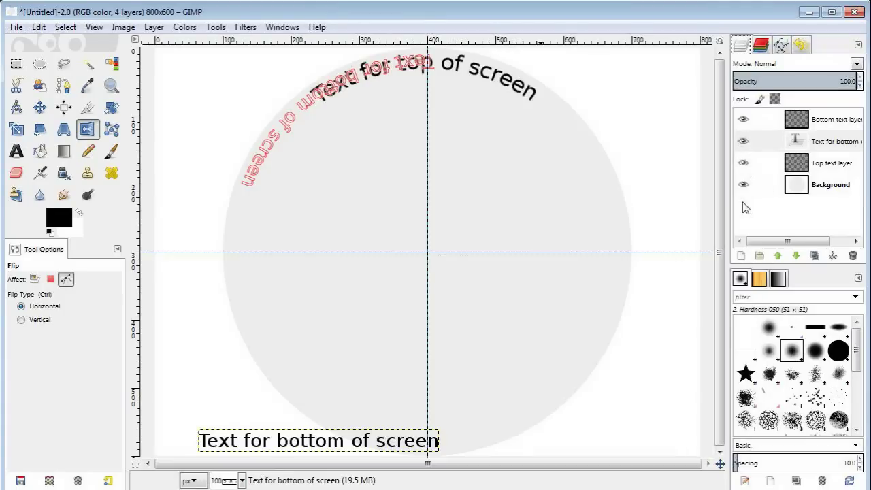
{"action": "left_click", "coordinate": [742, 162]}
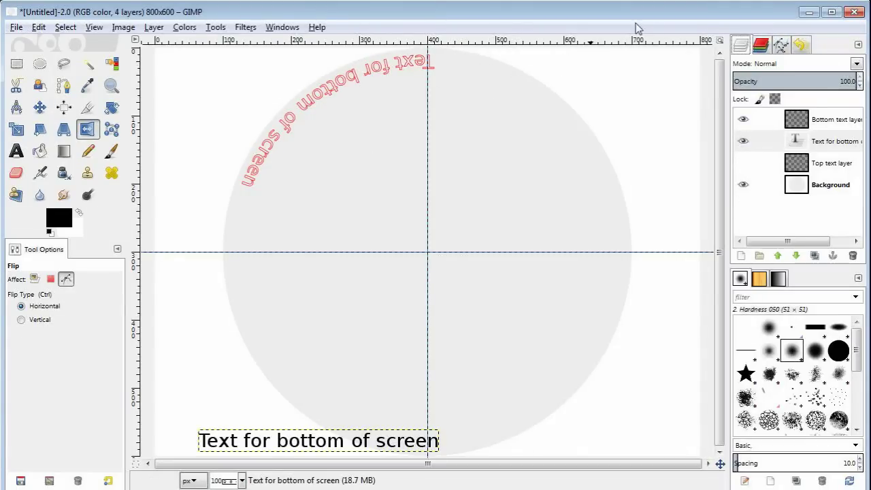
- Convert the curved bottom-text path to a selection and stroke it once along its outline
{"action": "left_click", "coordinate": [781, 45]}
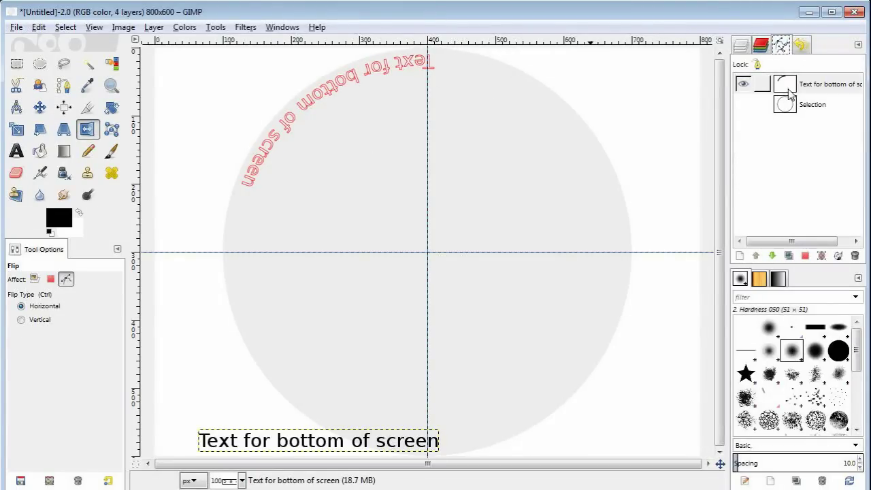
{"action": "left_click", "coordinate": [831, 86]}
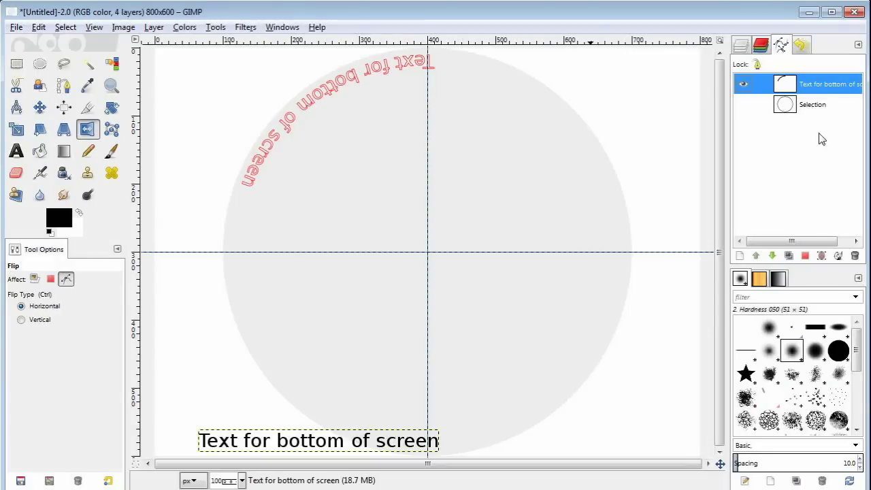
{"action": "left_click", "coordinate": [805, 256]}
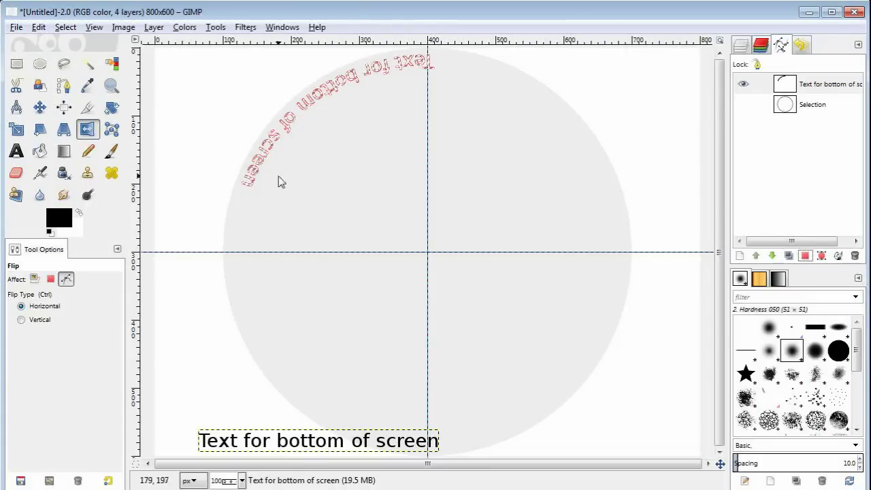
{"action": "left_click", "coordinate": [815, 90]}
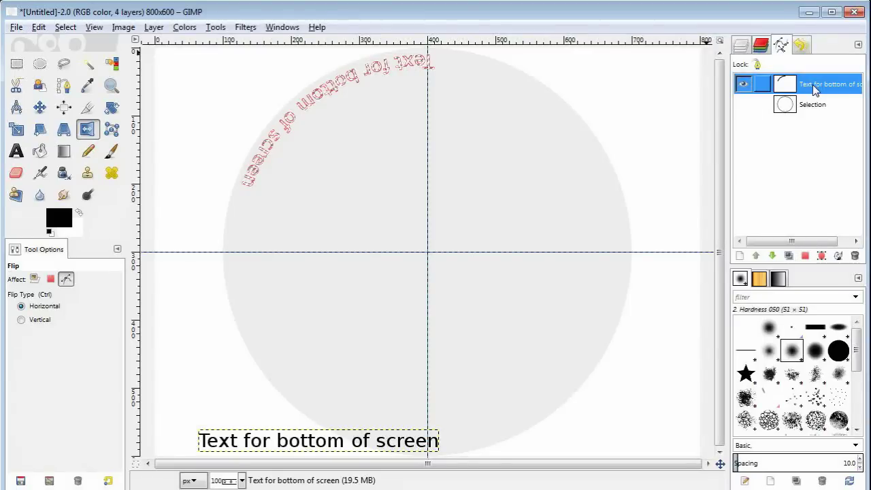
{"action": "left_click", "coordinate": [838, 256]}
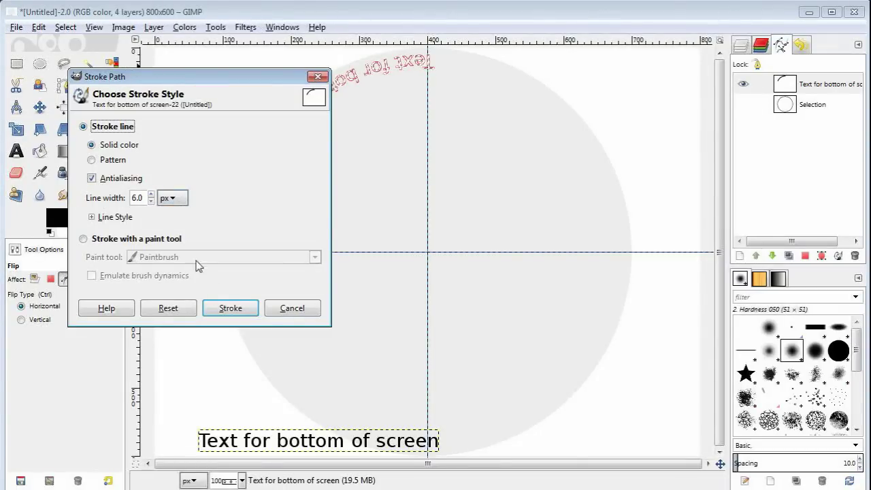
{"action": "left_click", "coordinate": [228, 311]}
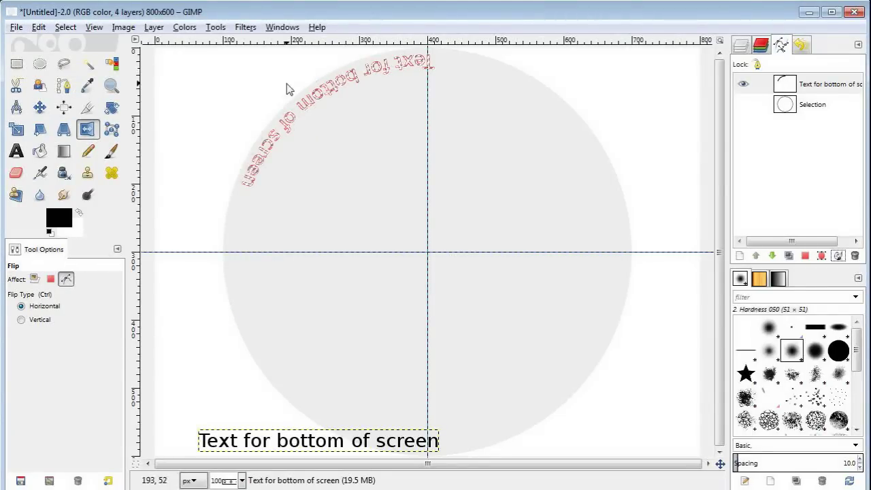
{"action": "left_click", "coordinate": [740, 45]}
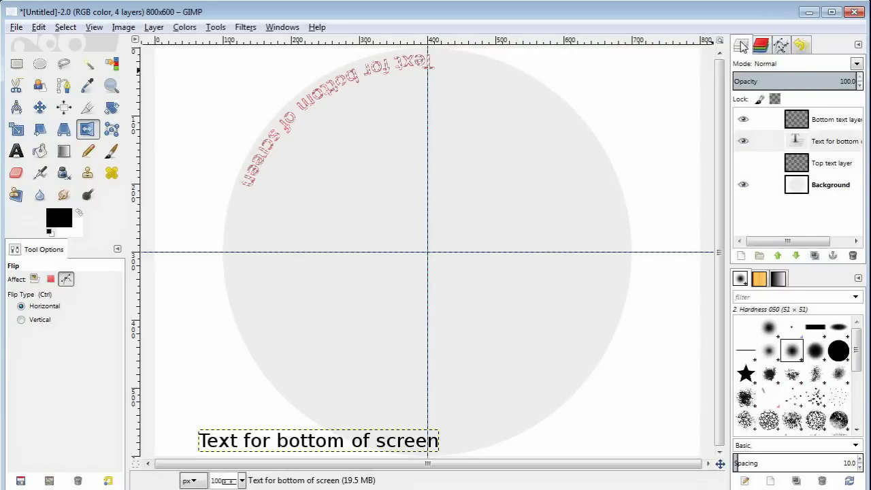
- Stroke the curved bottom-text path in solid black, 6.0 px, on the Bottom text layer
{"action": "left_click", "coordinate": [826, 122]}
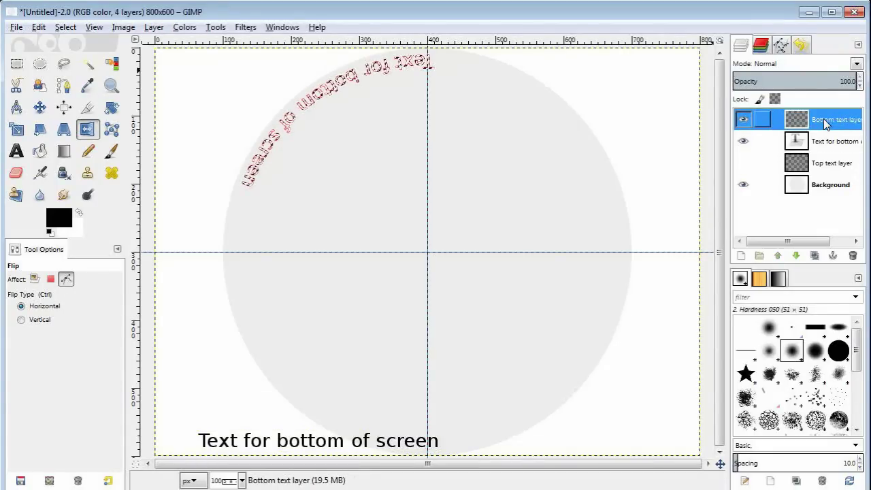
{"action": "left_click", "coordinate": [781, 46]}
{"action": "left_click", "coordinate": [826, 84]}
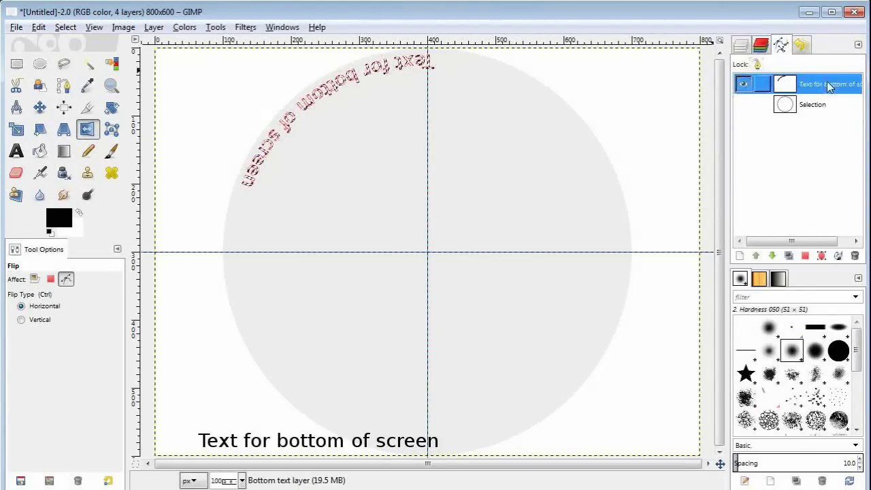
{"action": "left_click", "coordinate": [804, 255]}
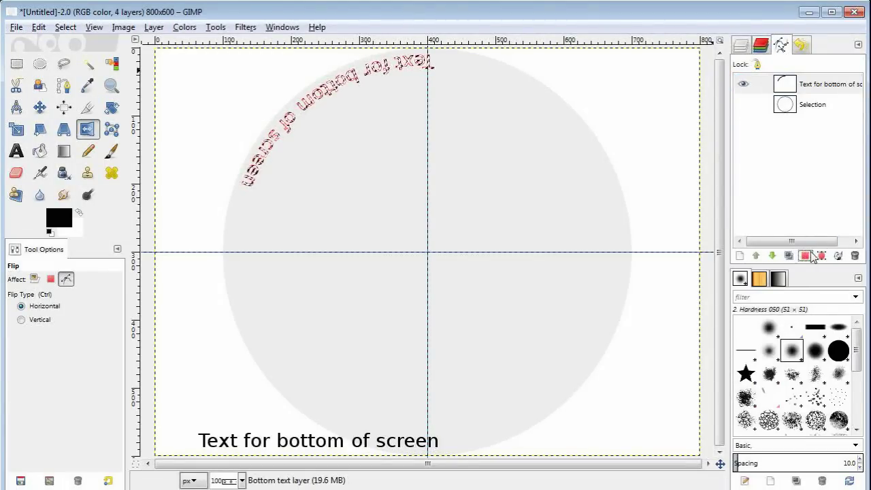
{"action": "left_click", "coordinate": [837, 256]}
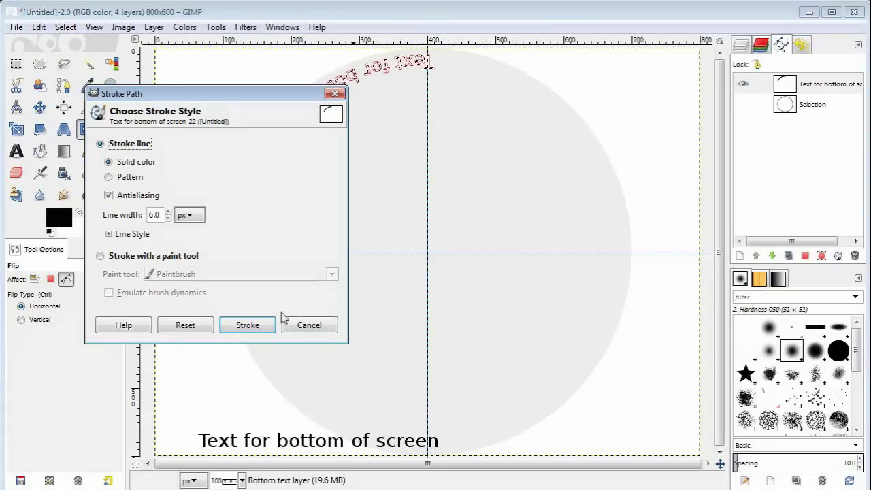
{"action": "left_click", "coordinate": [248, 325]}
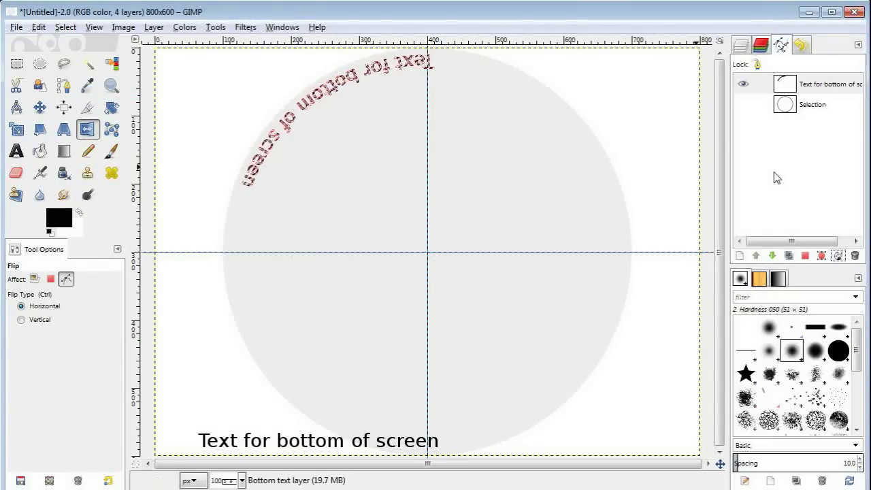
- Hide the curved path's red outline and return to the layers list
{"action": "left_click", "coordinate": [744, 91]}
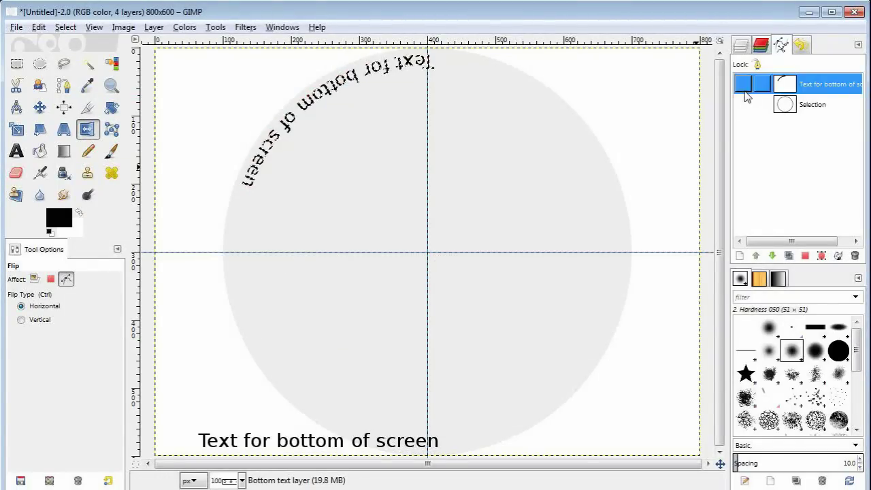
{"action": "left_click", "coordinate": [740, 44]}
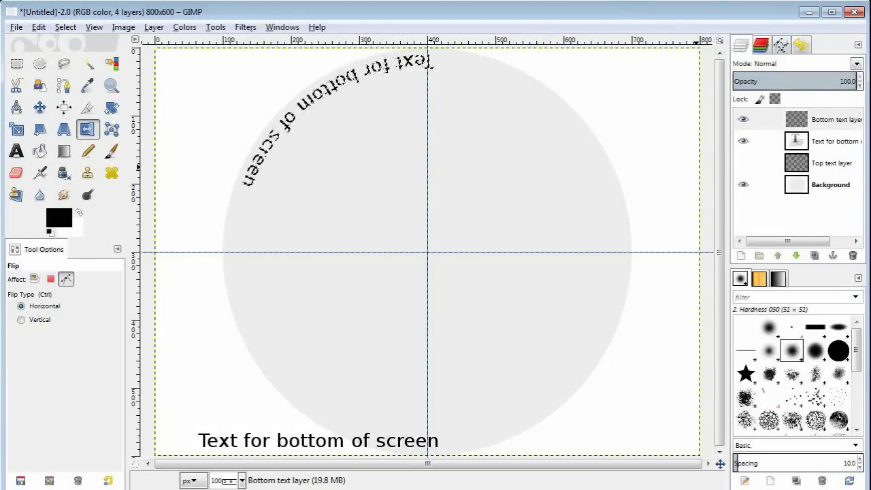
{"action": "left_click", "coordinate": [65, 27]}
- Clear the selection and delete the flat 'Text for bottom of screen' layer
{"action": "left_click", "coordinate": [81, 60]}
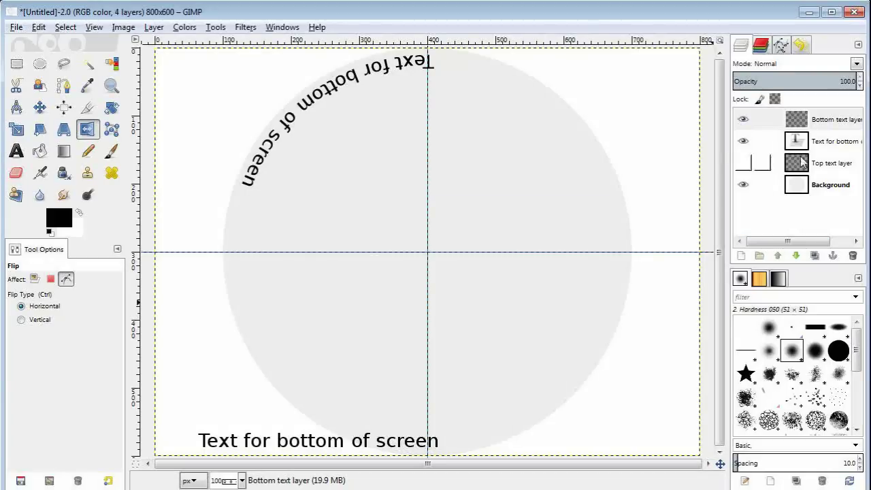
{"action": "left_click", "coordinate": [817, 141]}
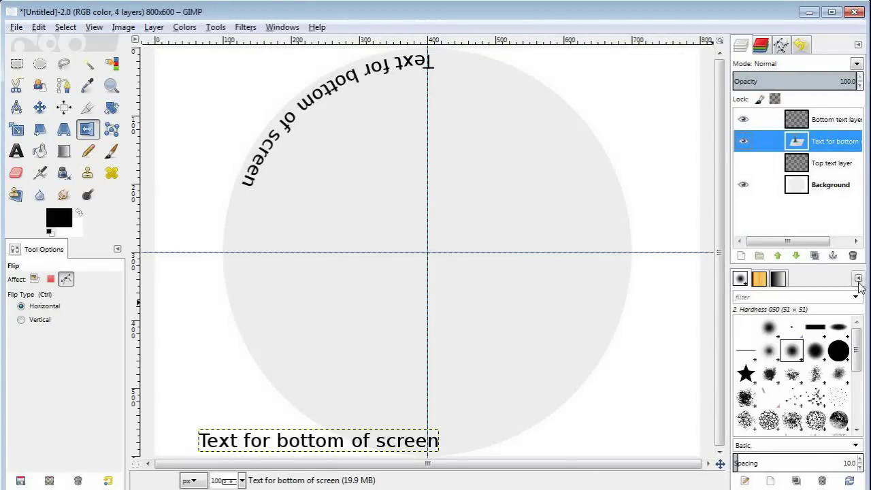
{"action": "left_click", "coordinate": [852, 255]}
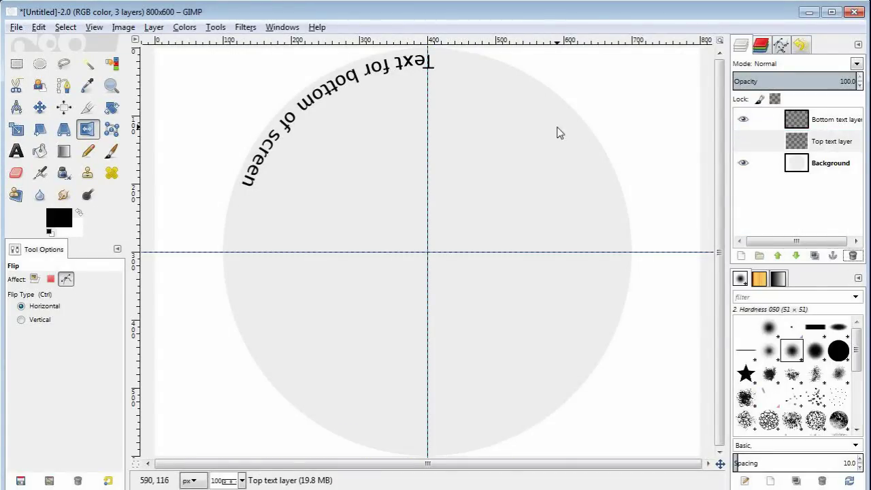
{"action": "left_click", "coordinate": [836, 121]}
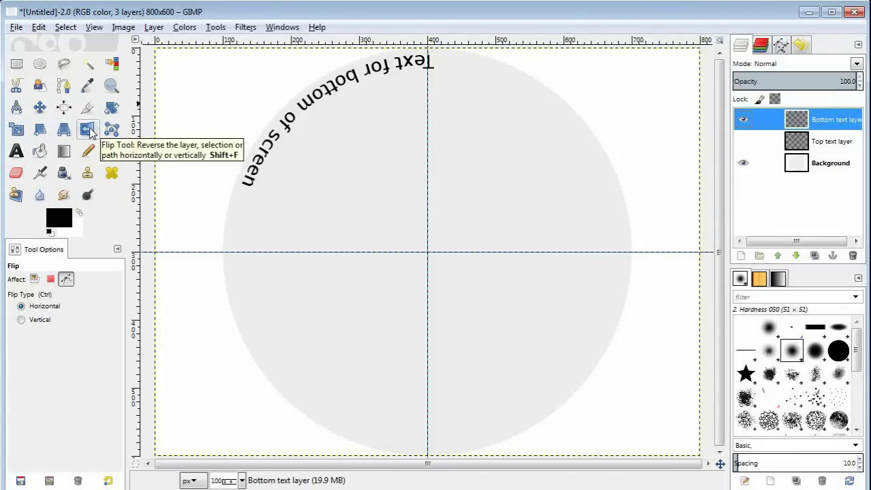
- Rotate the curved bottom text down to the circle's bottom edge
{"action": "left_click", "coordinate": [111, 112]}
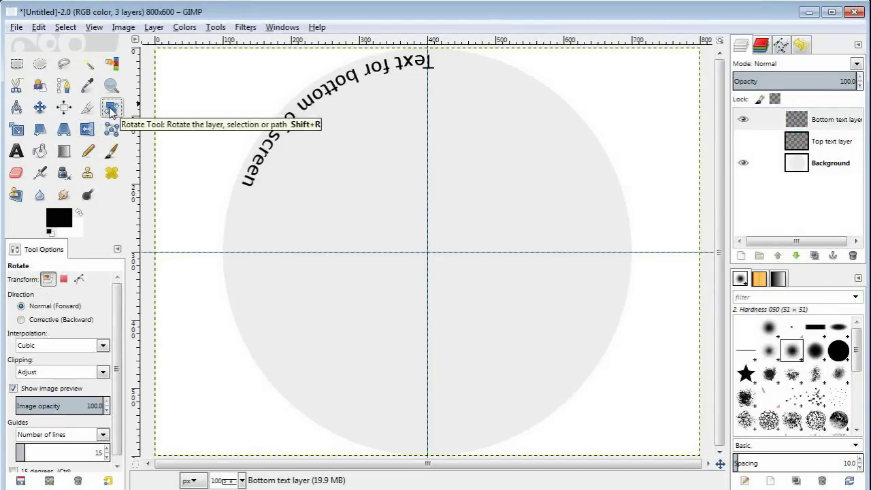
{"action": "left_click", "coordinate": [349, 91]}
{"action": "left_click_drag", "start_coordinate": [347, 87], "coordinate": [416, 418]}
{"action": "left_click", "coordinate": [658, 406]}
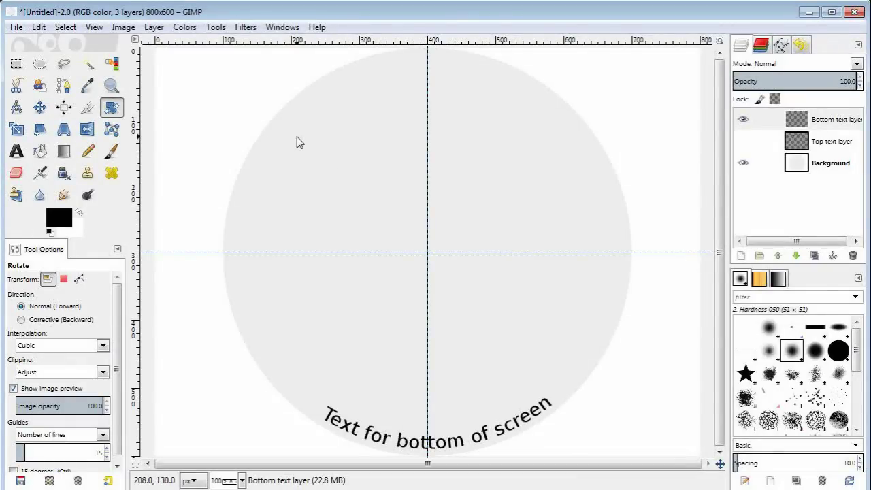
- Level the bottom text about 3° against a guide at y 520, remove the guide, and show Top text
{"action": "left_click_drag", "start_coordinate": [532, 49], "coordinate": [543, 406]}
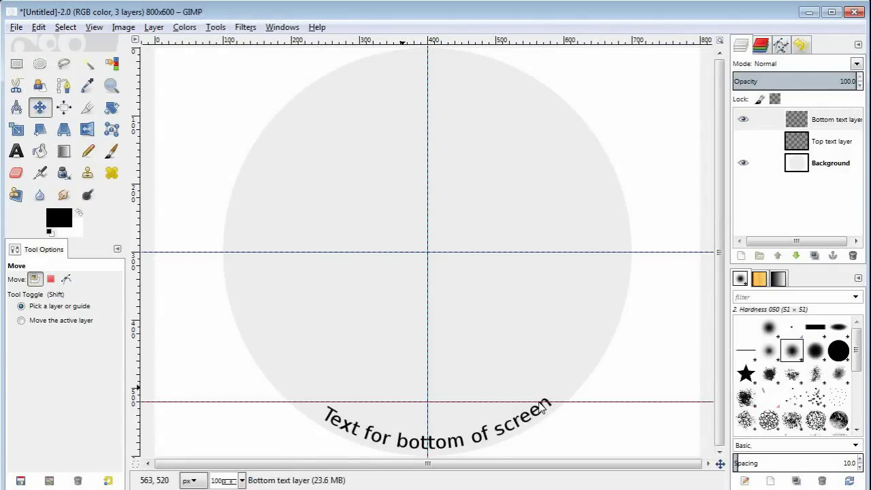
{"action": "left_click", "coordinate": [112, 107]}
{"action": "left_click", "coordinate": [351, 439]}
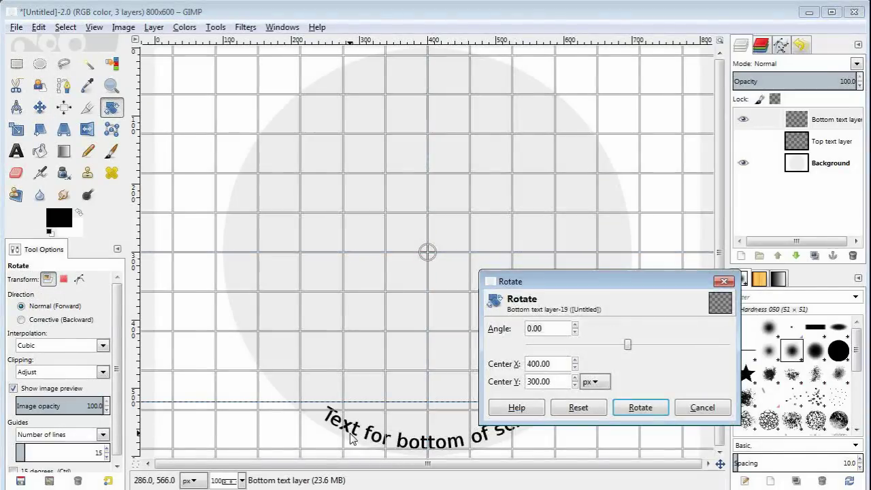
{"action": "left_click_drag", "start_coordinate": [351, 439], "coordinate": [346, 431]}
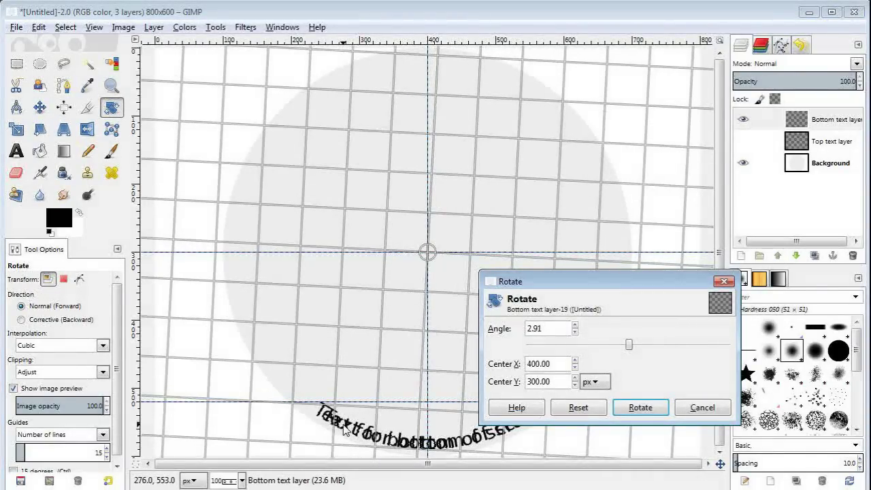
{"action": "left_click", "coordinate": [652, 407]}
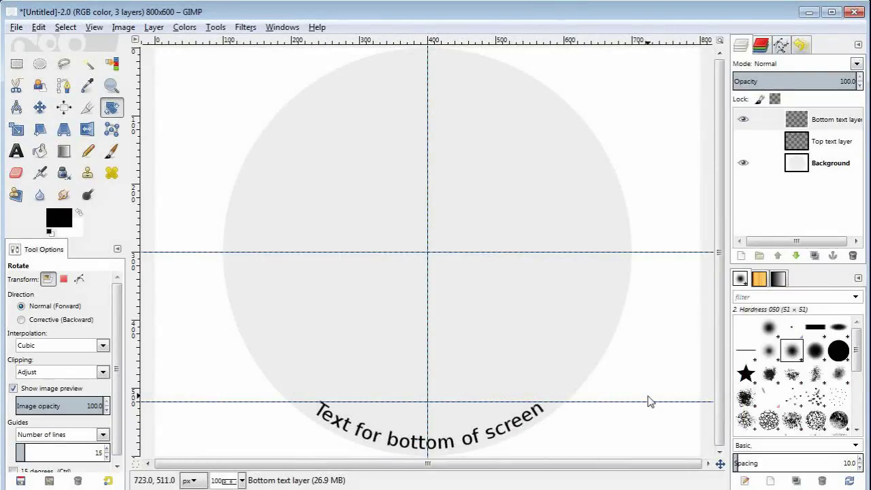
{"action": "left_click", "coordinate": [35, 109]}
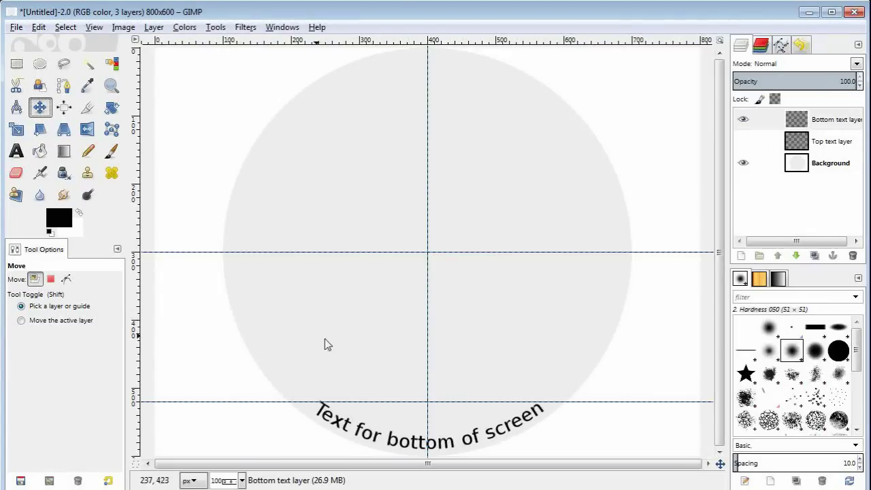
{"action": "left_click_drag", "start_coordinate": [665, 406], "coordinate": [666, 34]}
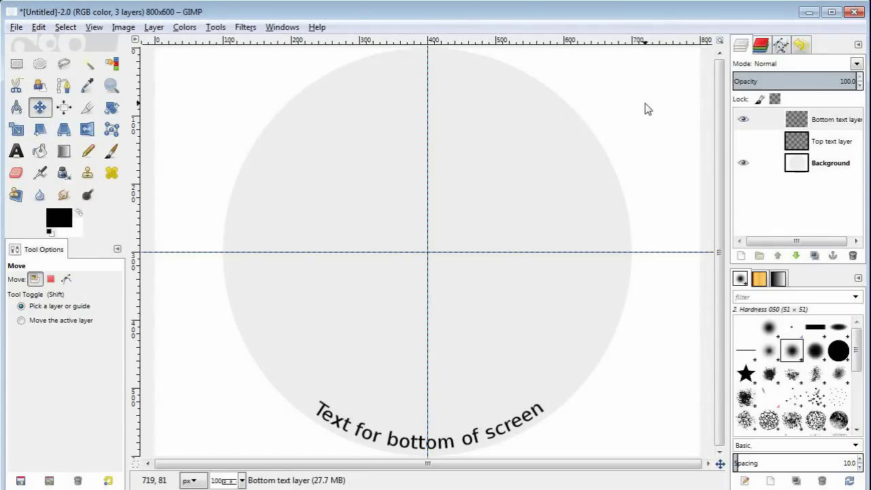
{"action": "left_click", "coordinate": [743, 141]}
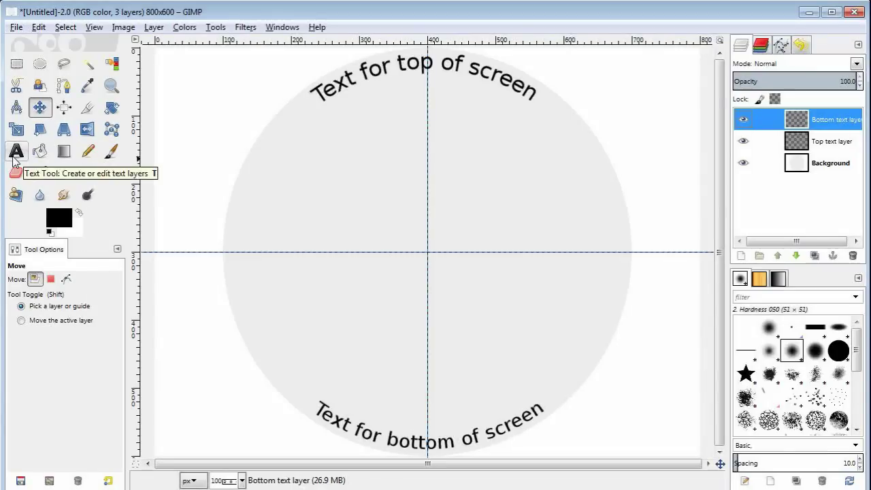
- Add a text layer reading 'Here is real text' just below the circle's centre
{"action": "left_click", "coordinate": [758, 163]}
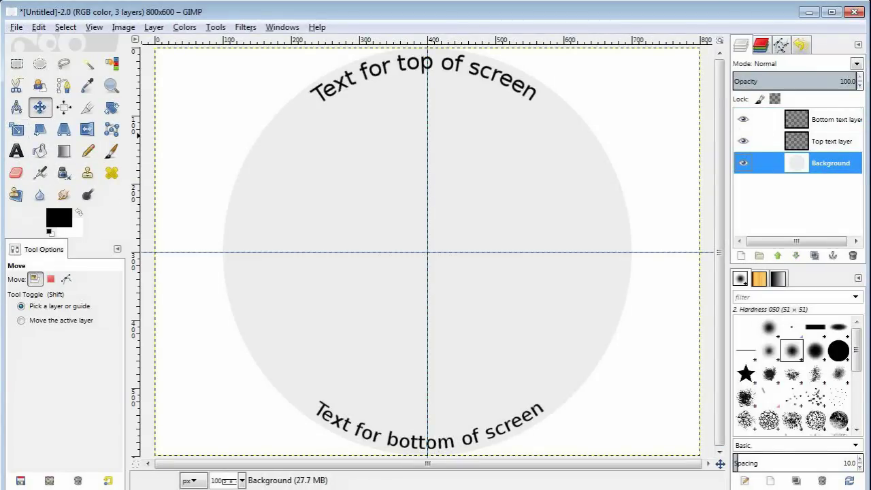
{"action": "left_click", "coordinate": [17, 150]}
{"action": "left_click", "coordinate": [326, 249]}
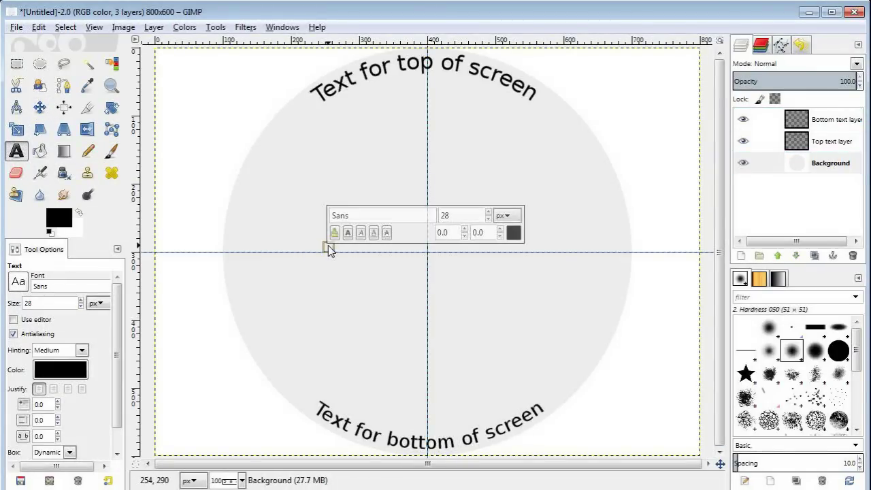
{"action": "type", "text": "HKere"}
{"action": "key", "text": "BackSpace"}
{"action": "key", "text": "BackSpace"}
{"action": "key", "text": "BackSpace"}
{"action": "key", "text": "BackSpace"}
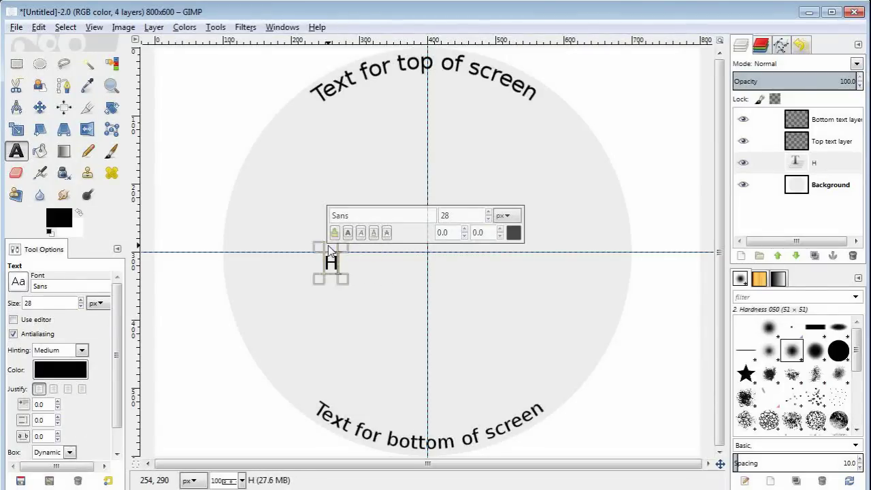
{"action": "type", "text": "ere is re"}
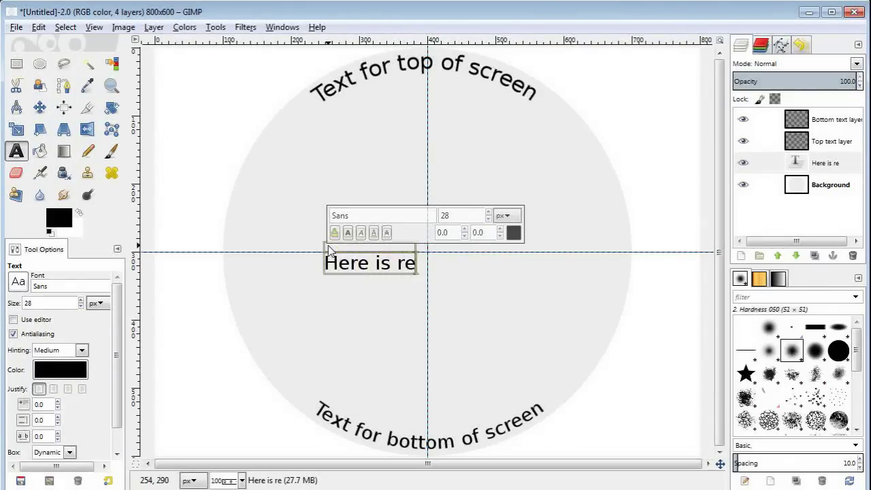
{"action": "type", "text": "al text"}
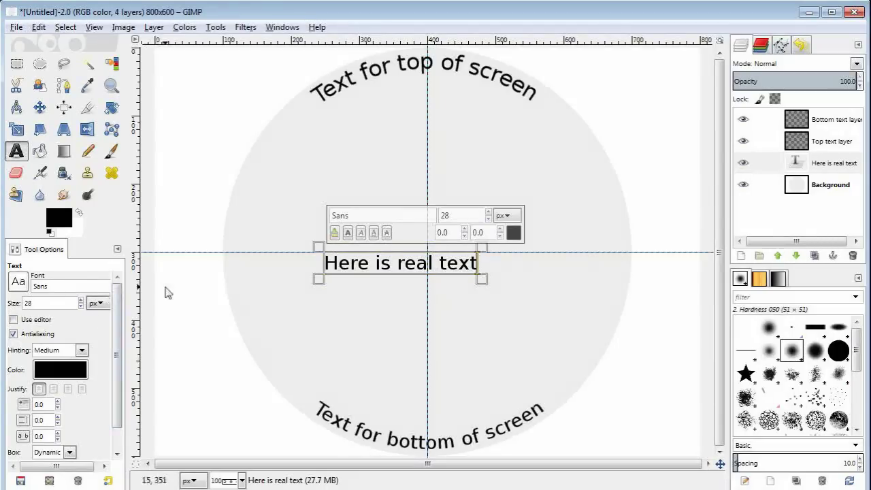
{"action": "left_click", "coordinate": [826, 186]}
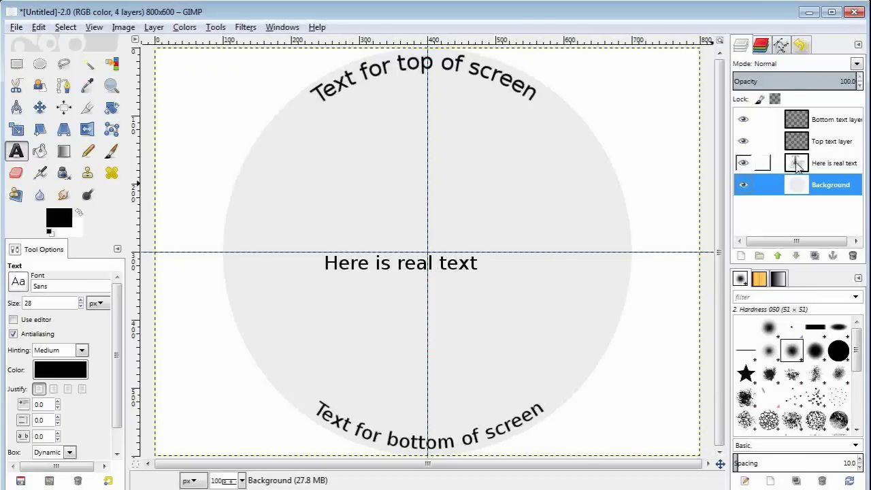
- Toggle the 'Here is real text' layer's visibility, then enlarge the text from 28 to 37 px
{"action": "left_click", "coordinate": [743, 162]}
{"action": "left_click", "coordinate": [743, 163]}
{"action": "left_click", "coordinate": [743, 163]}
{"action": "left_click", "coordinate": [743, 163]}
{"action": "left_click", "coordinate": [18, 152]}
{"action": "left_click", "coordinate": [423, 272]}
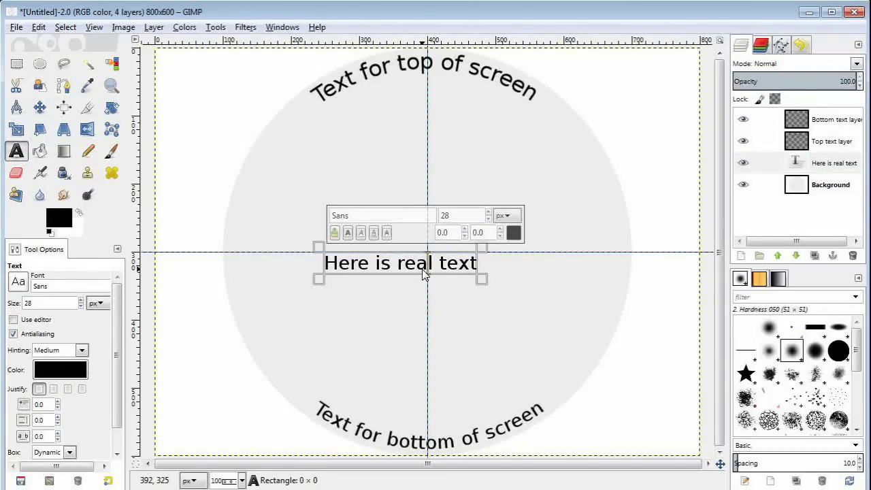
{"action": "left_click_drag", "start_coordinate": [80, 301], "coordinate": [80, 300]}
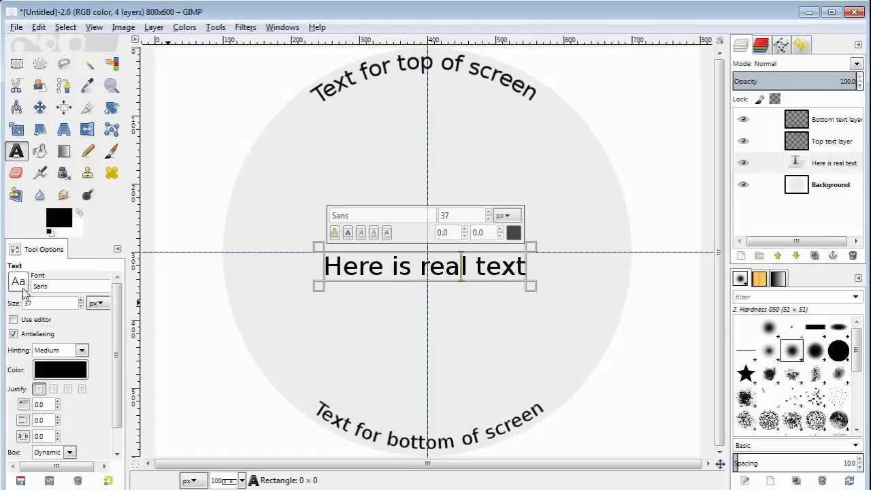
- Change the centre text's font to Segoe Print Bold and reopen it for editing
{"action": "left_click", "coordinate": [18, 281]}
{"action": "left_click", "coordinate": [37, 406]}
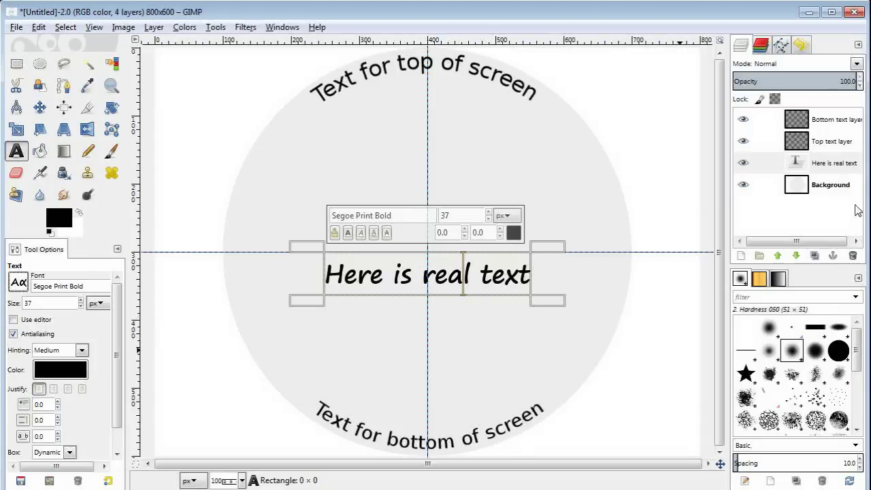
{"action": "left_click", "coordinate": [840, 186]}
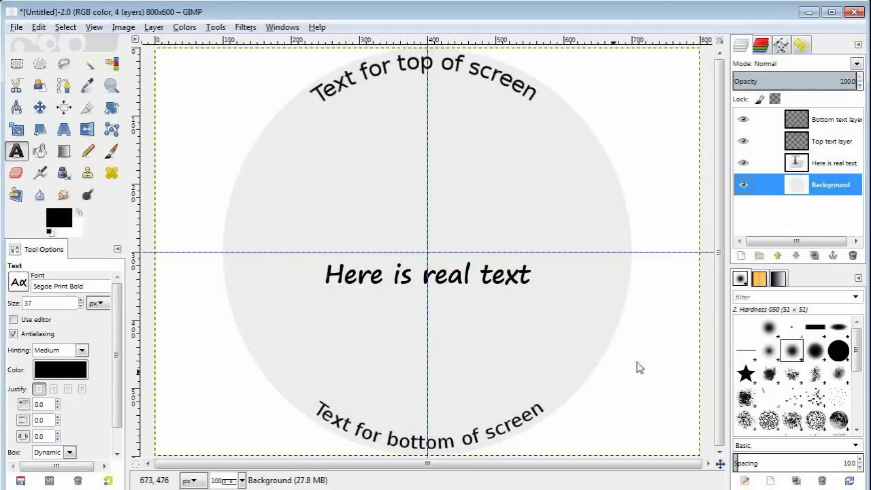
{"action": "left_click", "coordinate": [379, 290]}
{"action": "left_click", "coordinate": [420, 75]}
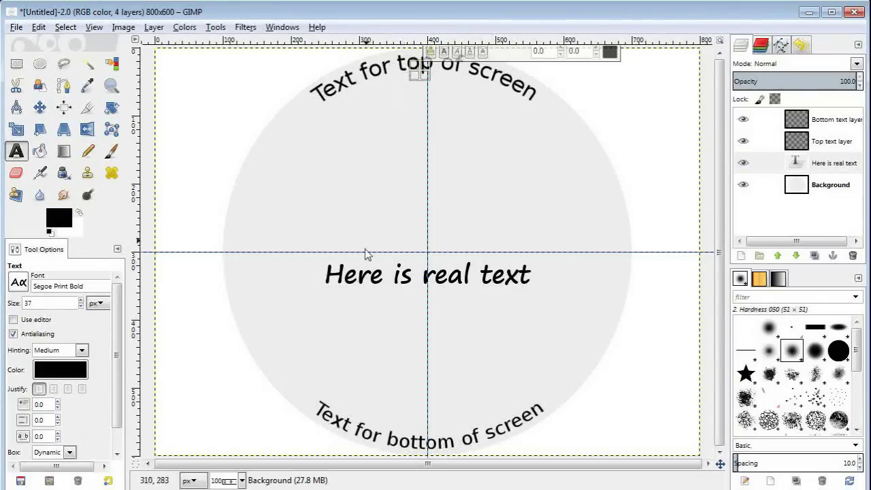
{"action": "left_click", "coordinate": [375, 274]}
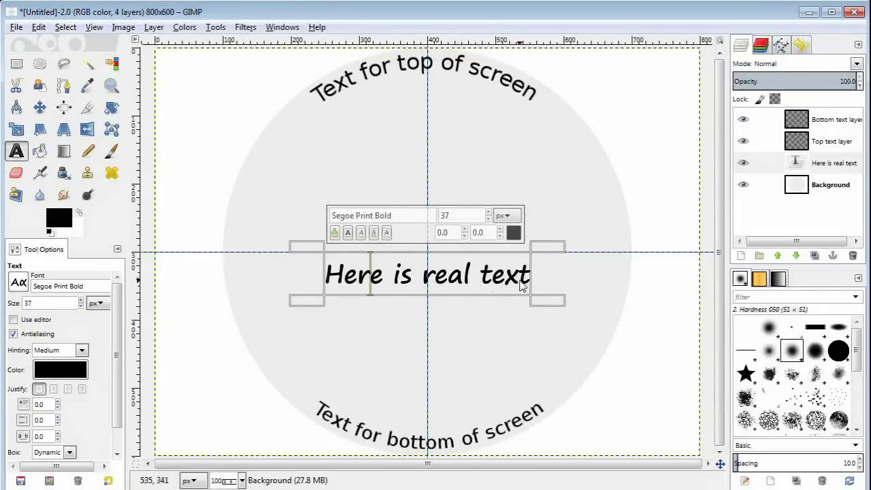